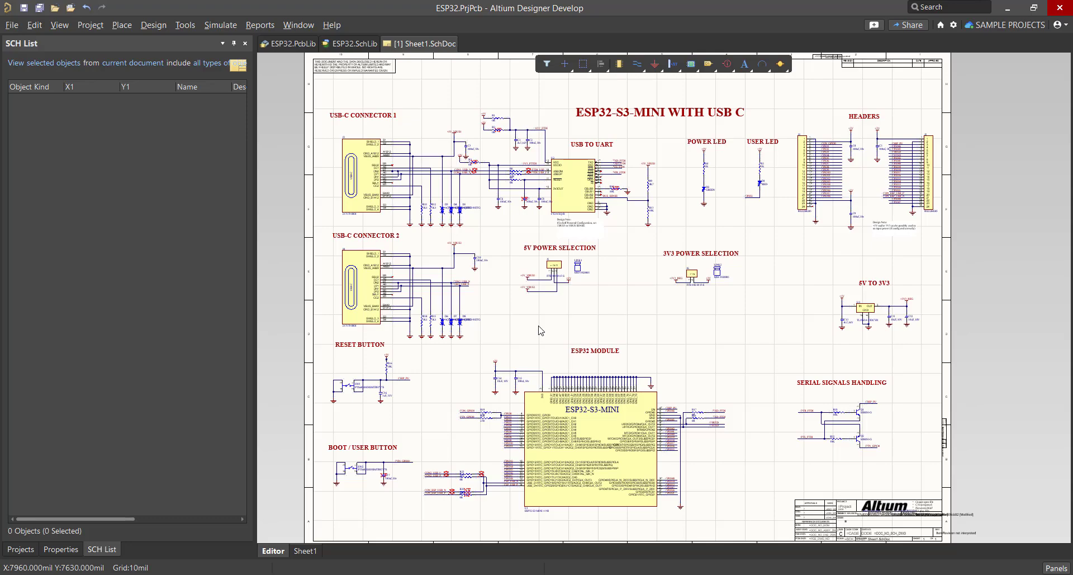
Look over the ESP32-S3-MINI schematic, including the USB-C connector, USB to UART, power selection and ESP32 module circuits.
right_click_drag(537, 355, 564, 404)
scroll(467, 252, "up", 8, "ctrl")
right_click_drag(470, 265, 748, 416)
right_click_drag(705, 520, 582, 327)
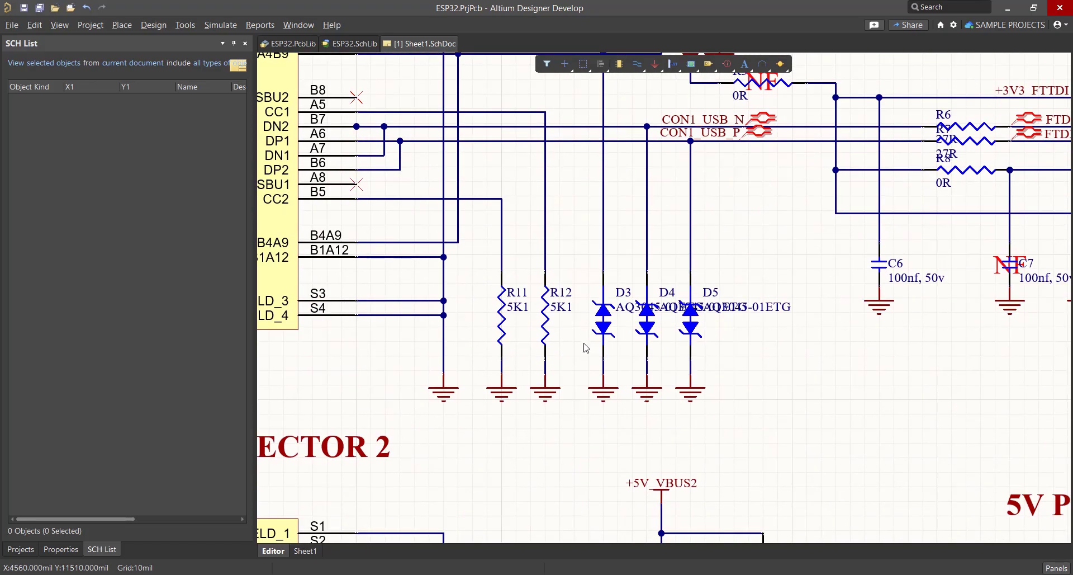
scroll(706, 431, "down", 4, "ctrl")
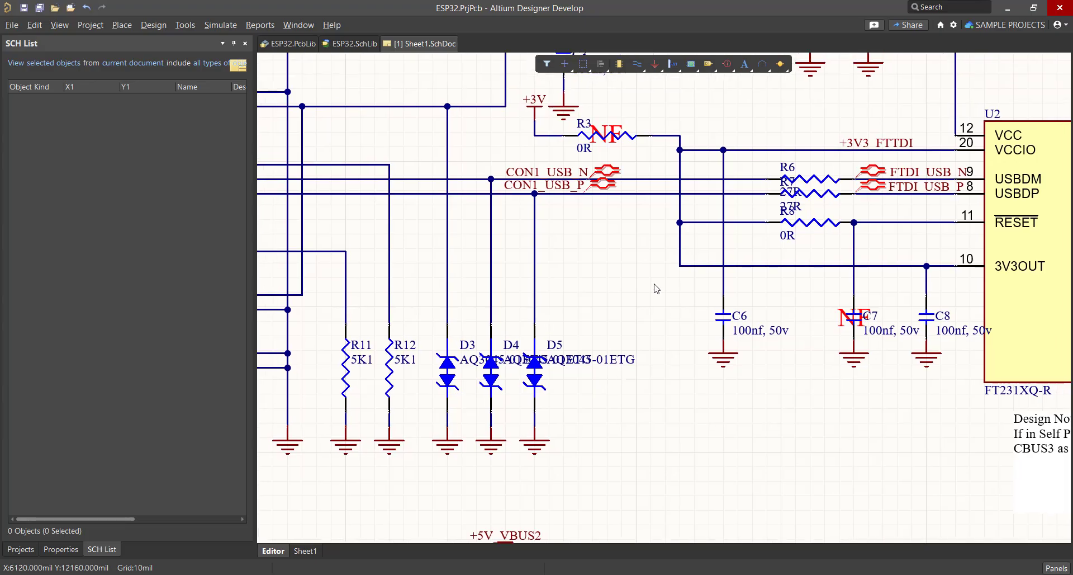
right_click_drag(913, 420, 558, 302)
scroll(558, 302, "down", 4, "ctrl")
right_click_drag(639, 395, 553, 304)
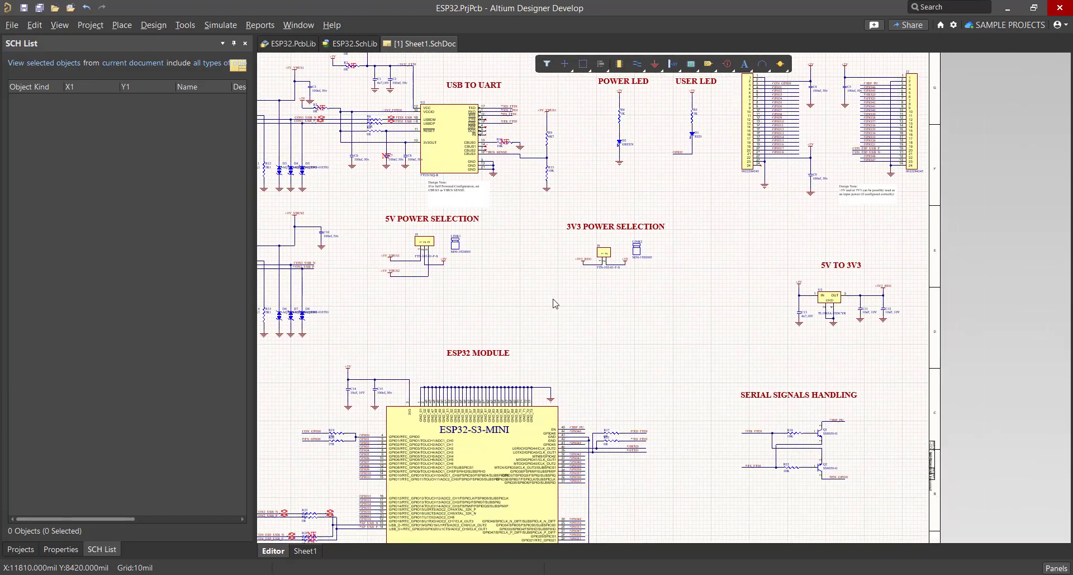
right_click_drag(554, 370, 655, 283)
right_click_drag(500, 275, 567, 338)
scroll(562, 429, "down", 1, "ctrl")
Save the modified ESP32.PrjPcb and Sheet1.SchDoc files to the server without a comment.
left_click(26, 549)
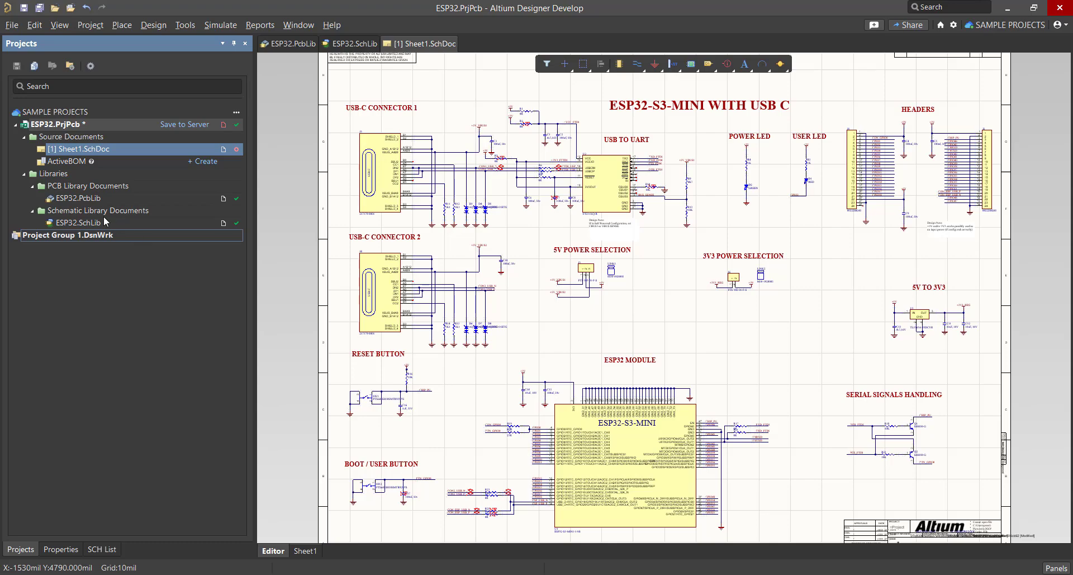
left_click(231, 151)
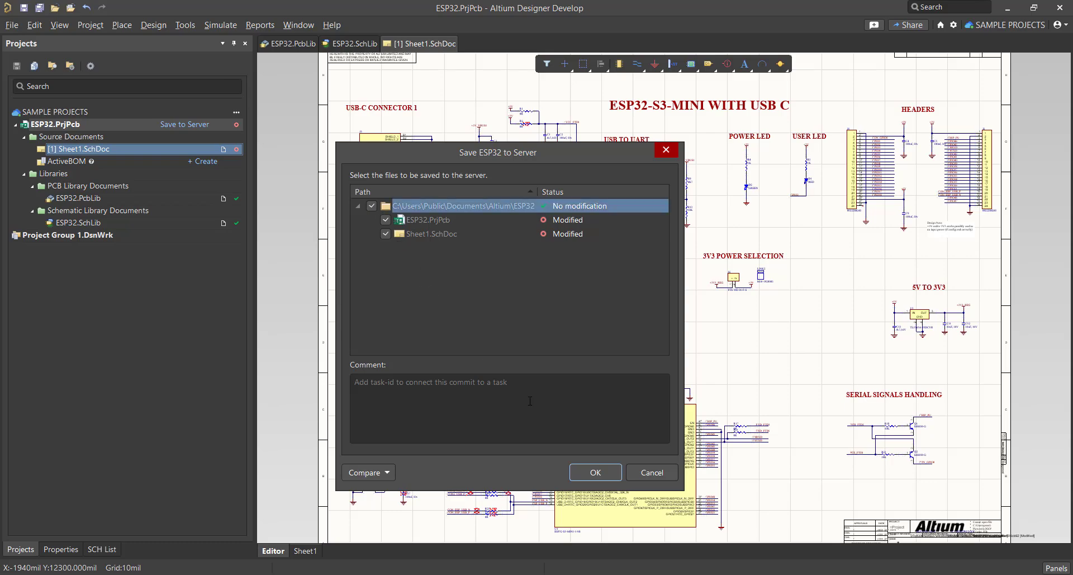
left_click(596, 473)
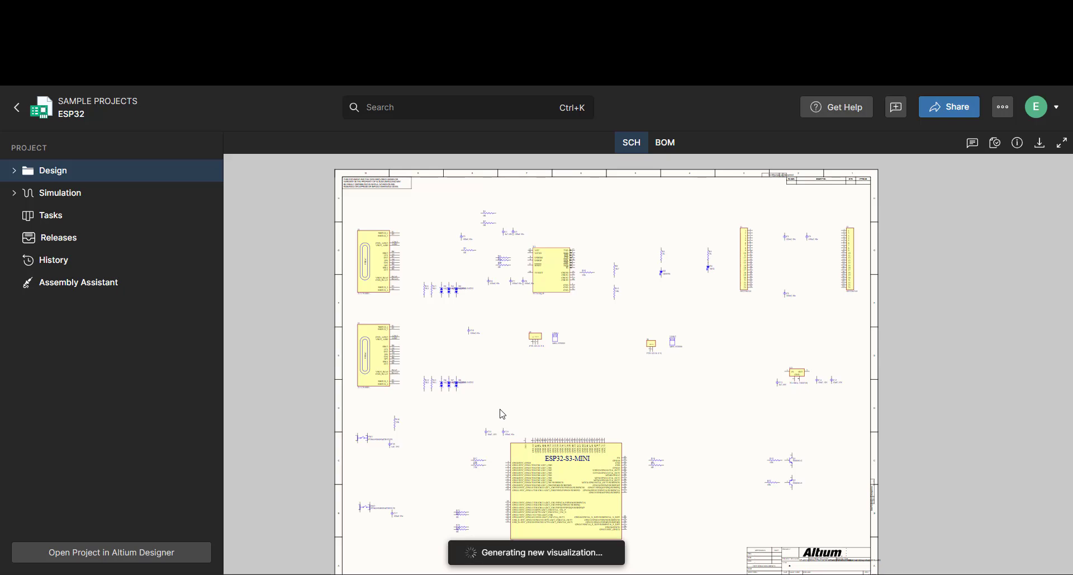
Expand the ESP32 project's Design contents in the web viewer and load the new schematic visualization.
left_click(15, 172)
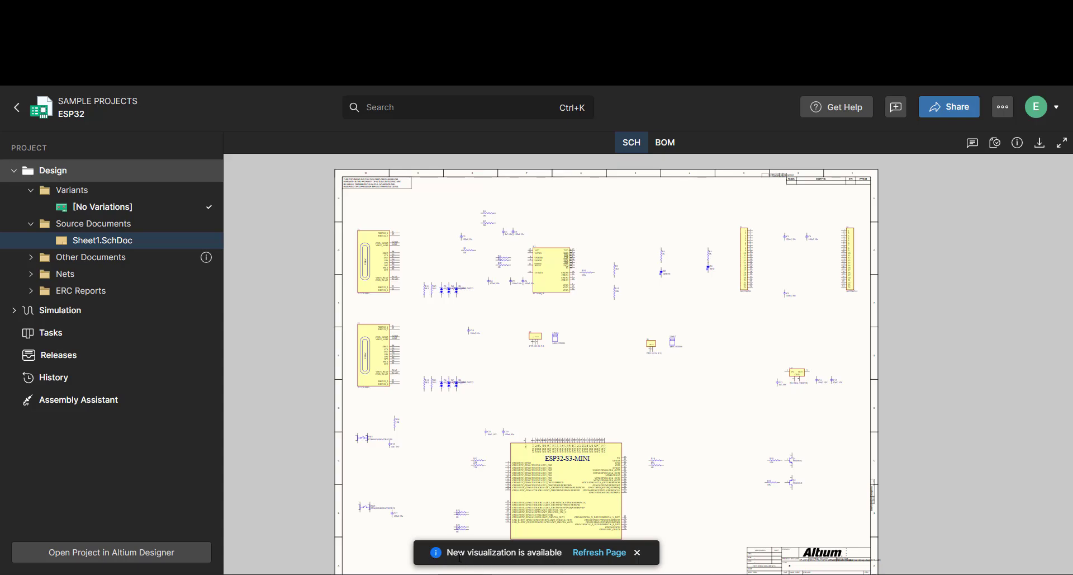
left_click(589, 560)
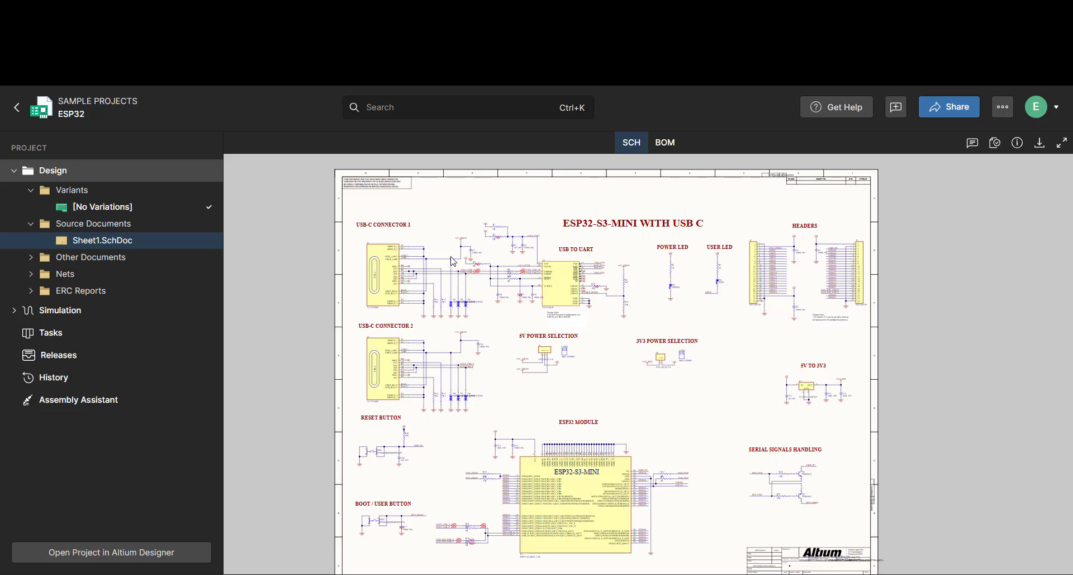
Examine the USB-C connector and USB to UART circuits in the web view of Sheet1.SchDoc.
scroll(453, 315, "up", 5)
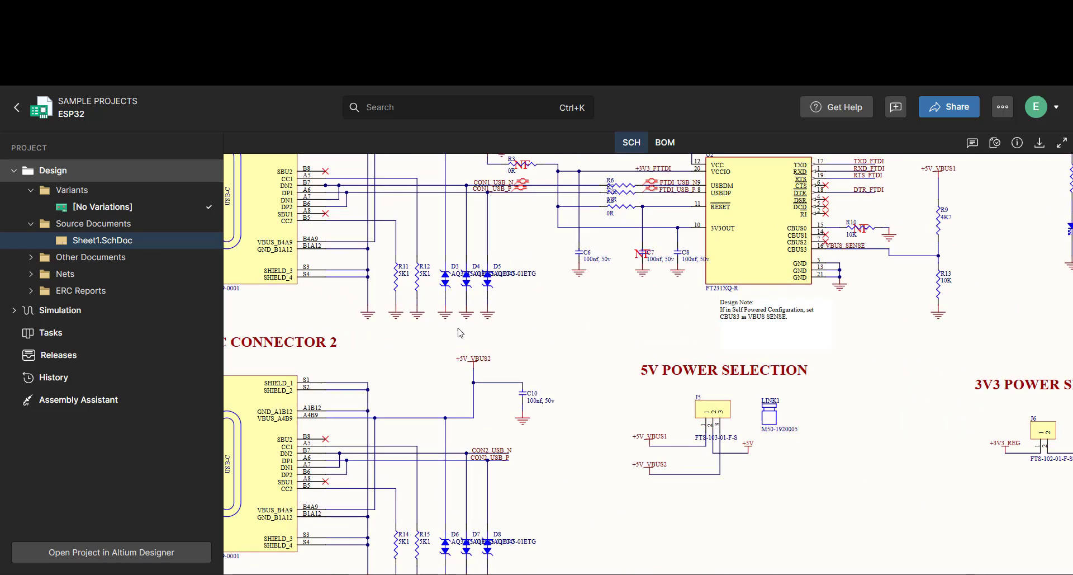
scroll(460, 338, "up", 1)
left_click_drag(457, 285, 426, 391)
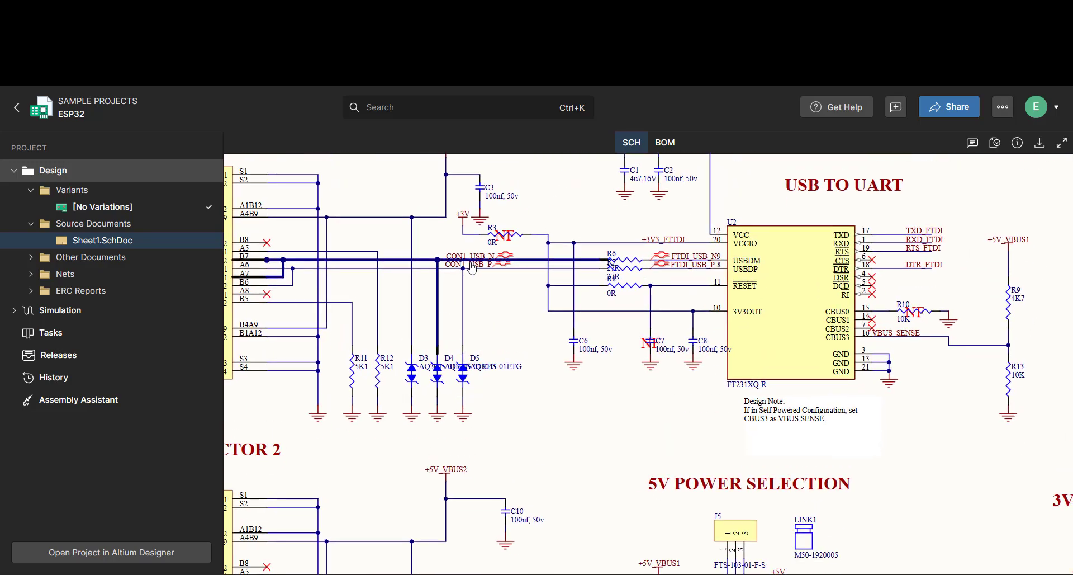
scroll(472, 268, "up", 1)
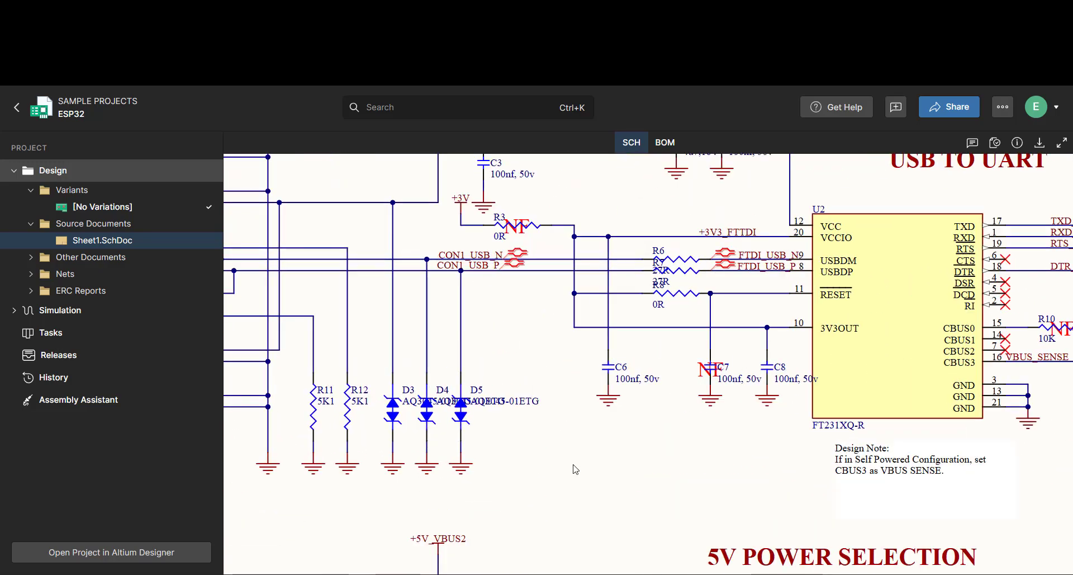
left_click_drag(597, 498, 479, 382)
scroll(480, 382, "down", 2)
left_click_drag(508, 473, 553, 325)
scroll(552, 325, "down", 1)
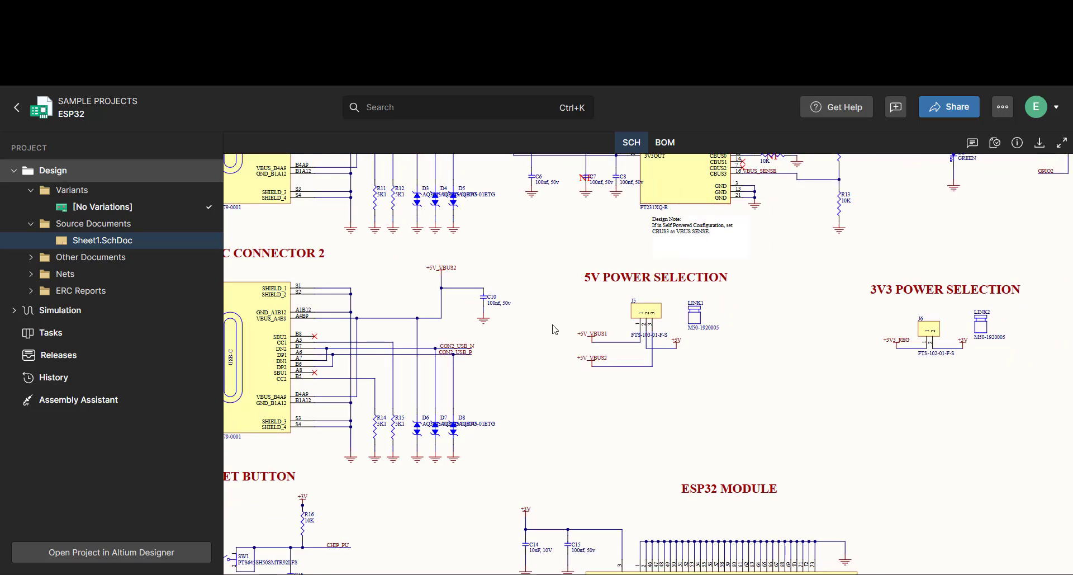
Examine the power selection, LED, header, voltage regulator, serial signal and ESP32 module circuits in the web schematic.
scroll(553, 325, "down", 1)
left_click_drag(690, 464, 401, 436)
left_click_drag(658, 404, 592, 482)
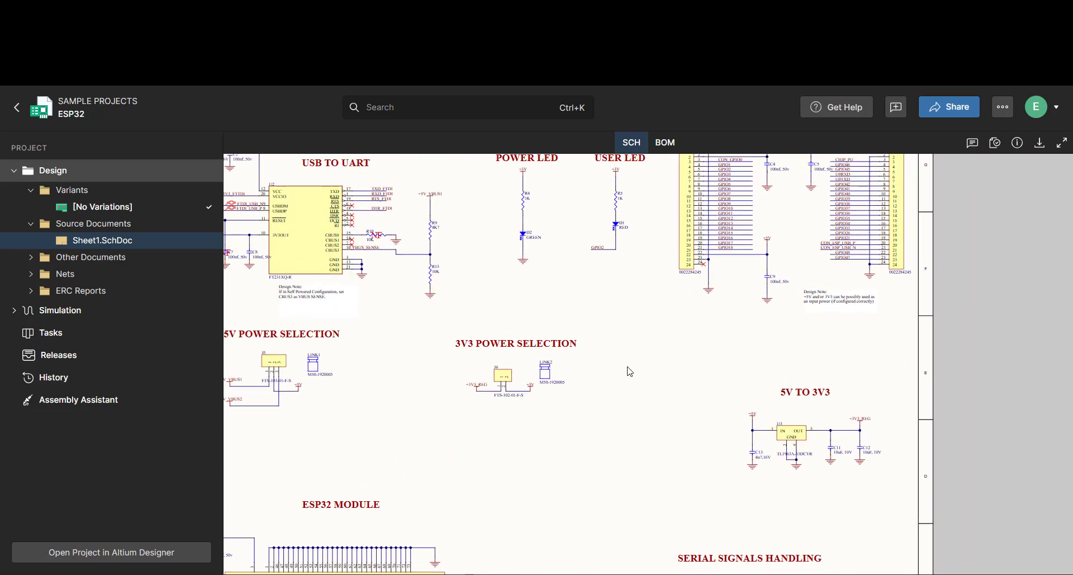
left_click_drag(628, 367, 668, 540)
left_click_drag(662, 491, 570, 348)
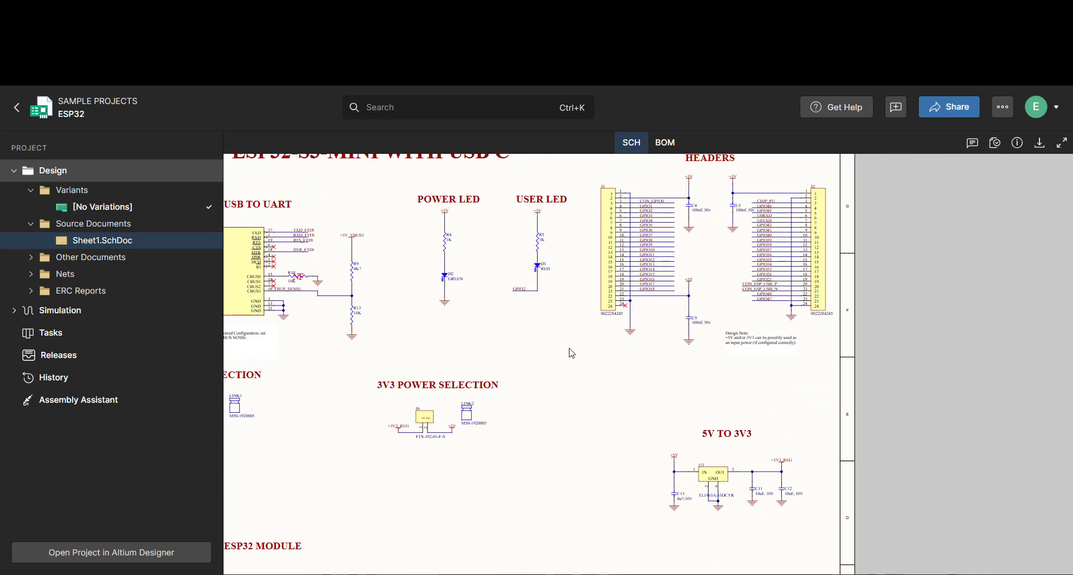
left_click_drag(585, 515, 592, 345)
left_click_drag(625, 397, 833, 279)
scroll(663, 340, "down", 1)
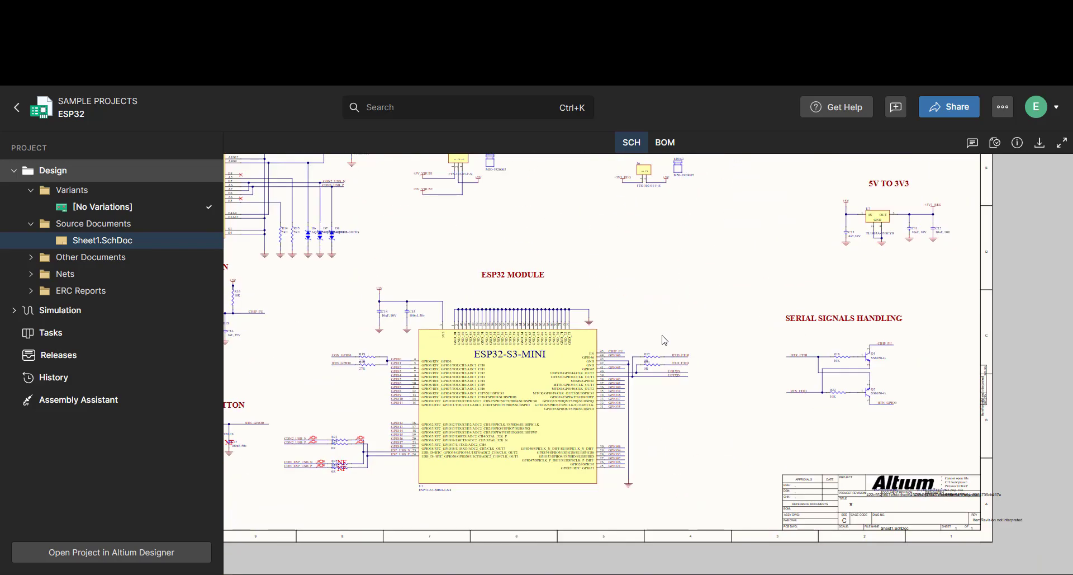
scroll(664, 340, "down", 1)
left_click_drag(592, 296, 702, 431)
left_click_drag(578, 254, 530, 331)
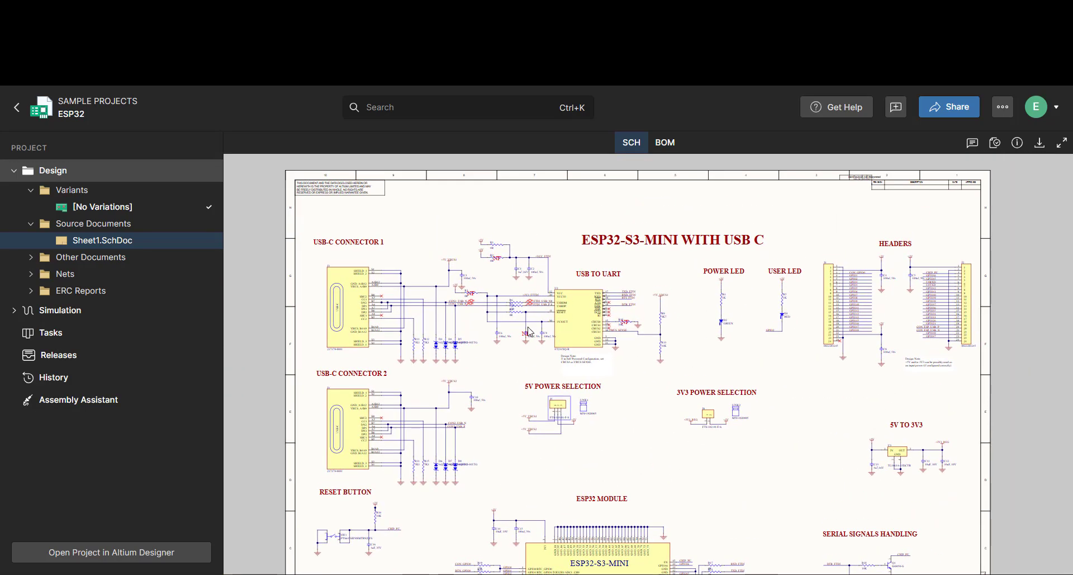
Recheck the USB-C connector and power selection circuits in the web viewer, ending with the whole sheet in view.
scroll(416, 383, "up", 2)
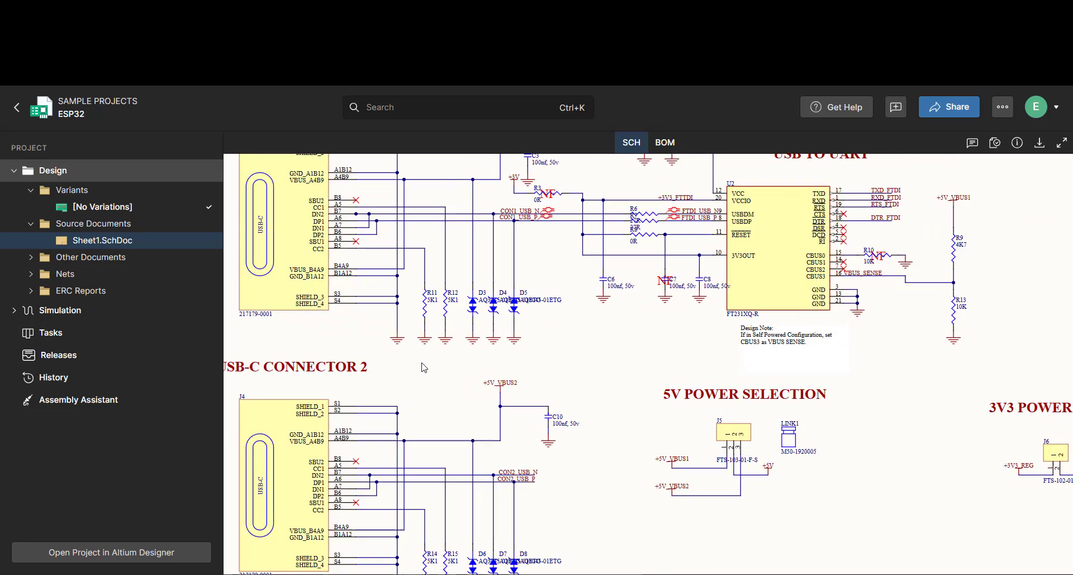
left_click_drag(424, 367, 426, 311)
scroll(430, 313, "down", 2)
left_click_drag(887, 437, 658, 406)
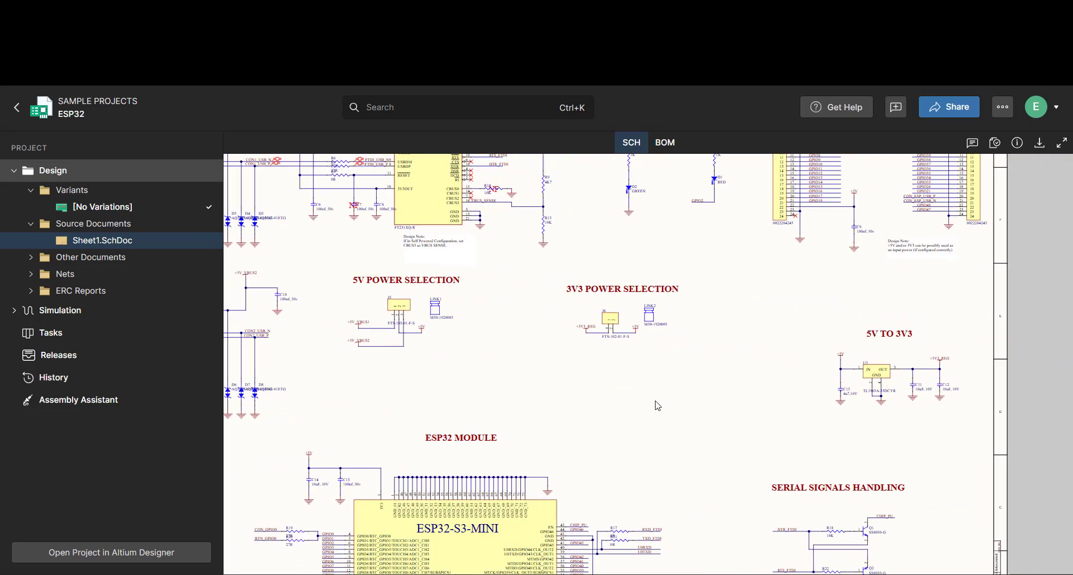
left_click_drag(761, 304, 718, 368)
scroll(632, 404, "down", 2)
left_click_drag(588, 435, 689, 406)
scroll(670, 394, "down", 3)
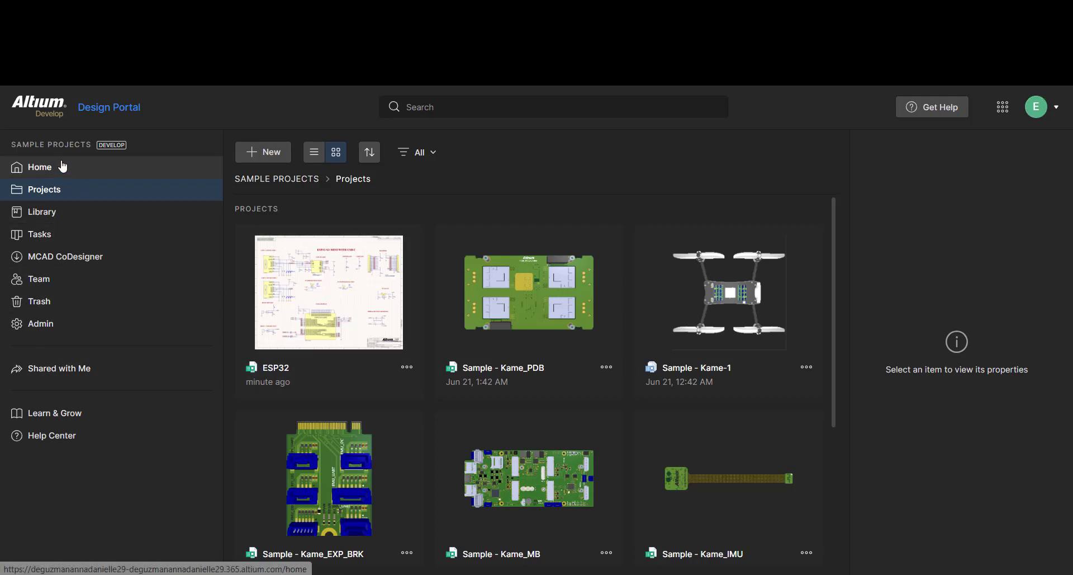
Open the ESP32 project's history from the project list and review its committed files and components.
left_click(135, 166)
left_click(58, 189)
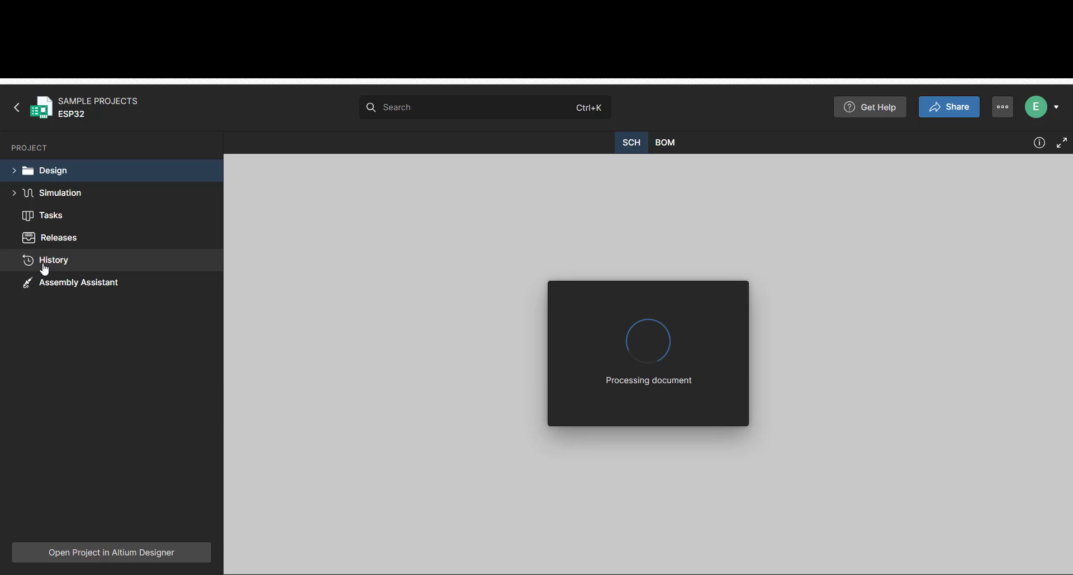
left_click(43, 264)
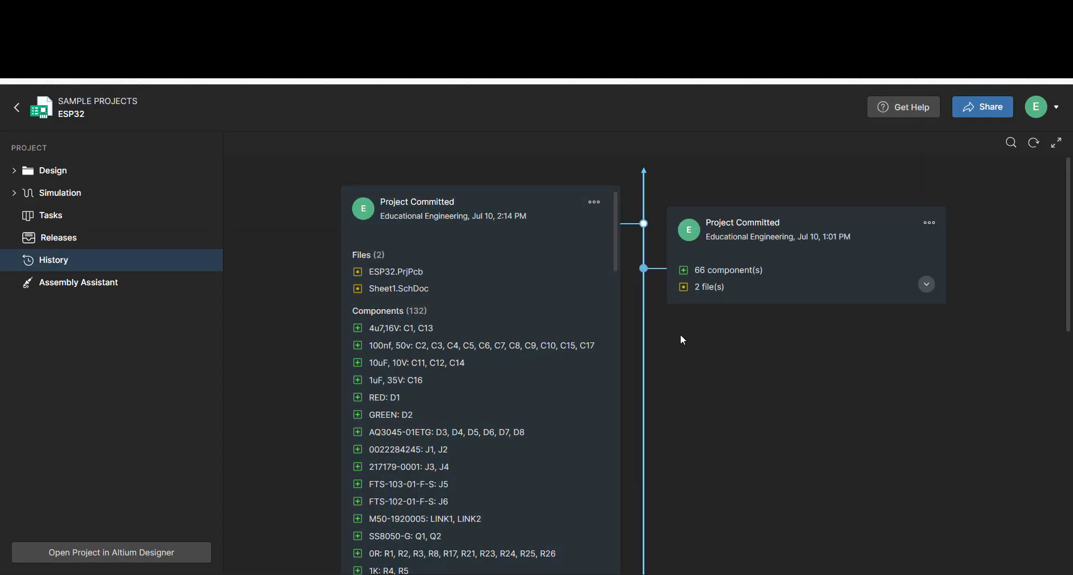
scroll(679, 334, "down", 3)
scroll(679, 334, "up", 3)
scroll(625, 292, "down", 3)
scroll(625, 290, "up", 2)
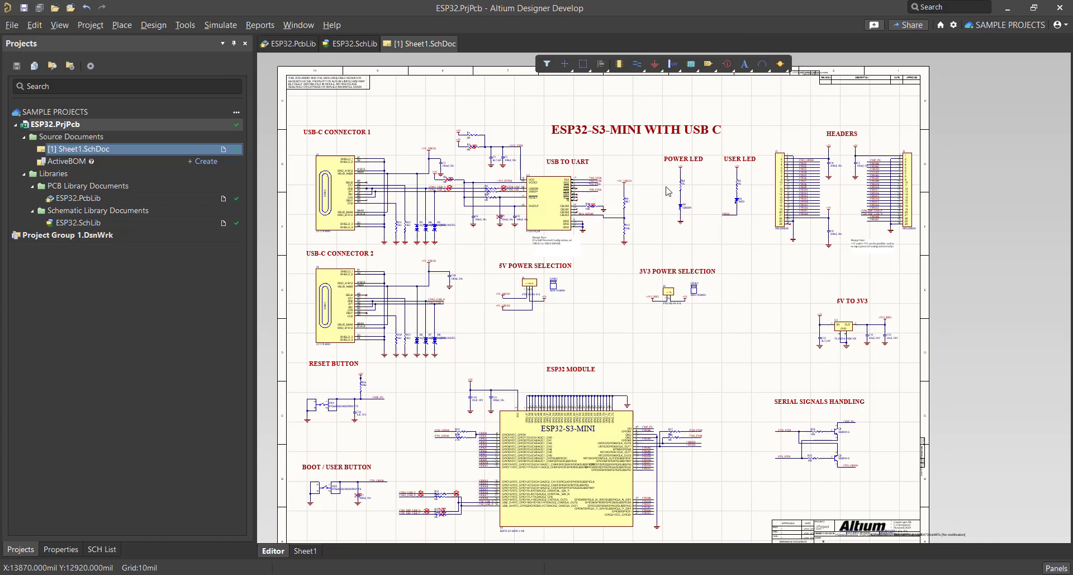
Switch to Altium Designer and open the ESP32.PrjPcb project options at the start of the Error Reporting list.
right_click_drag(550, 309, 548, 281)
scroll(585, 243, "down", 1, "ctrl")
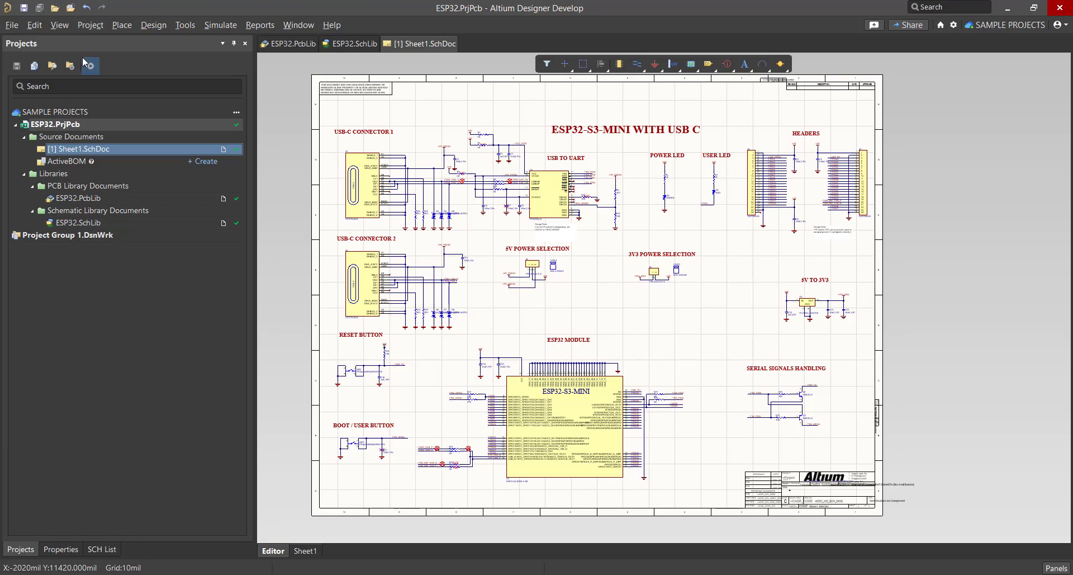
left_click(85, 31)
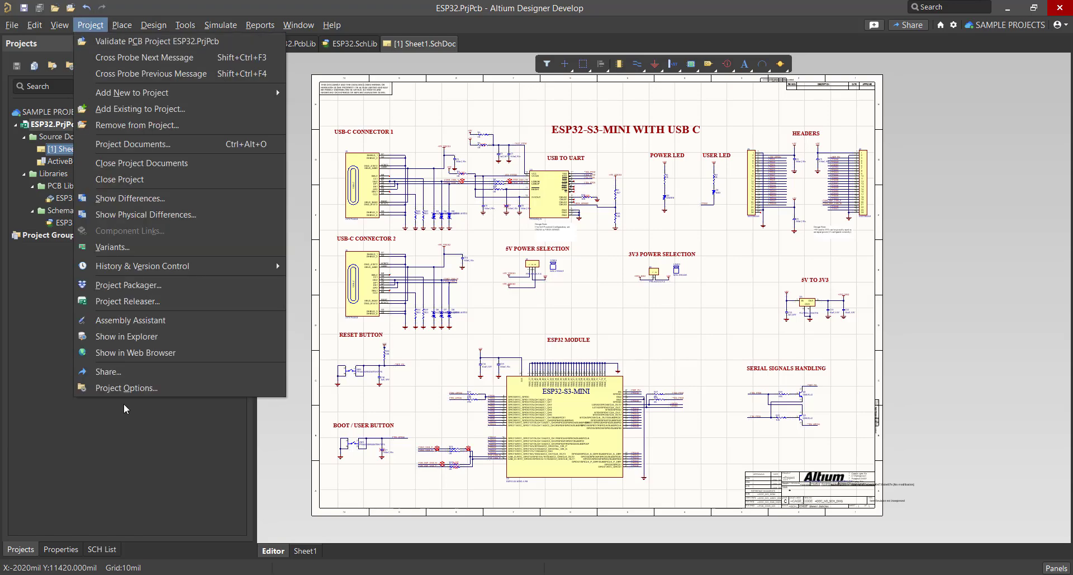
left_click(160, 391)
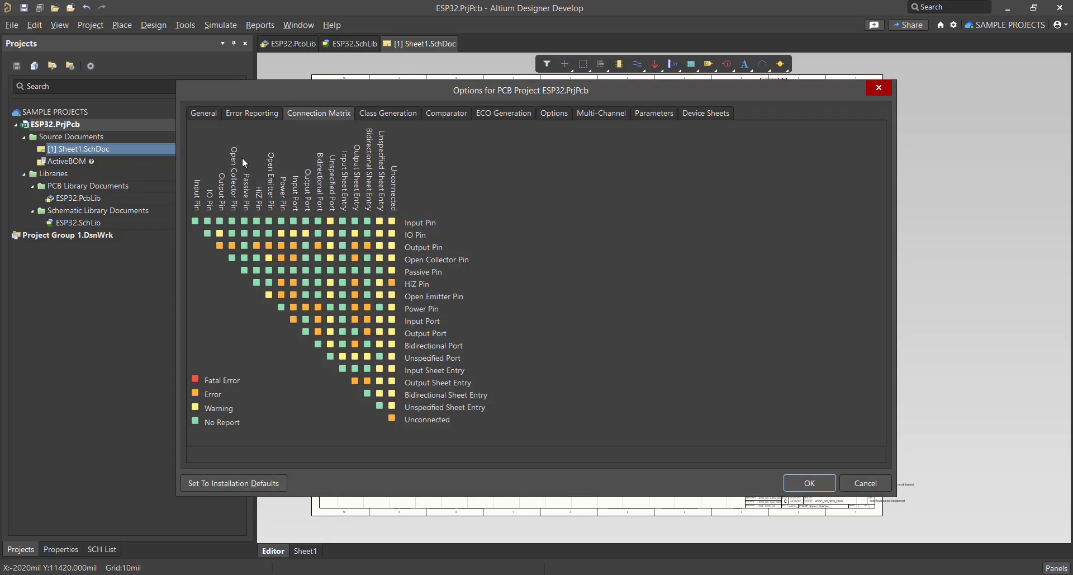
left_click(251, 114)
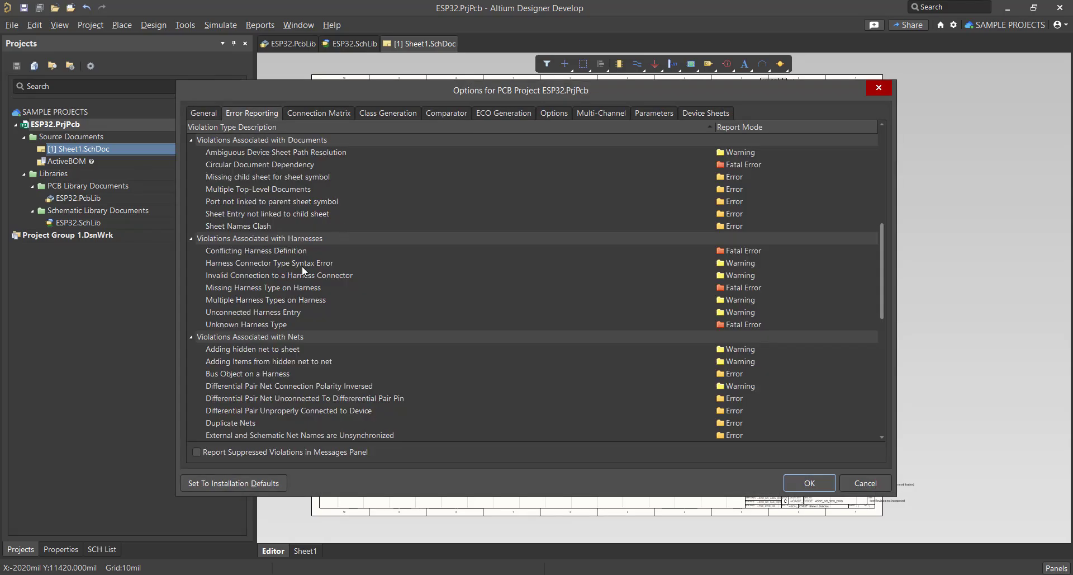
scroll(302, 266, "up", 10)
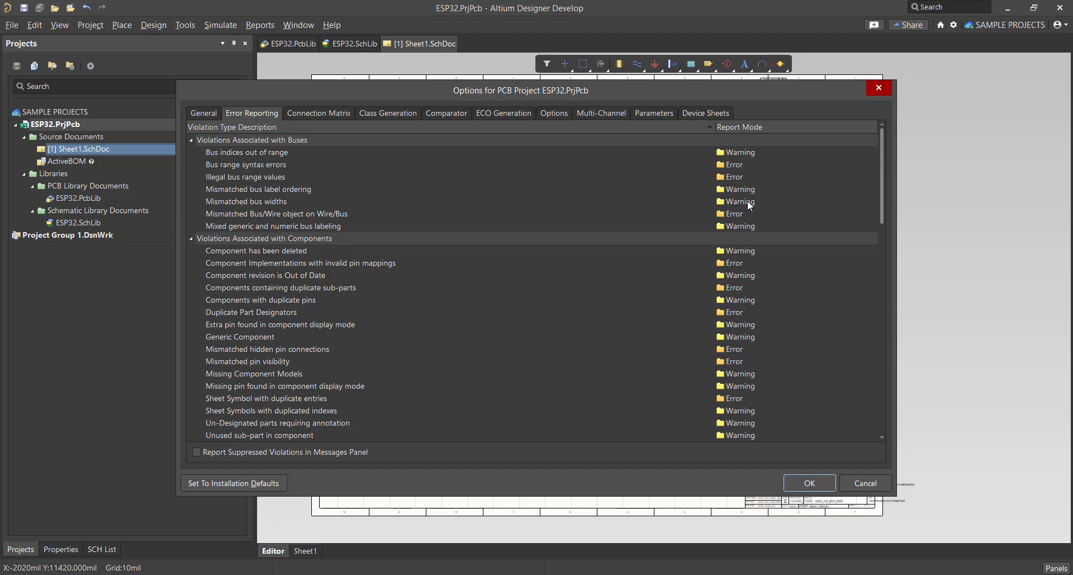
Check the available report modes for the "Bus indices out of range" violation, keeping it at Warning.
left_click(740, 154)
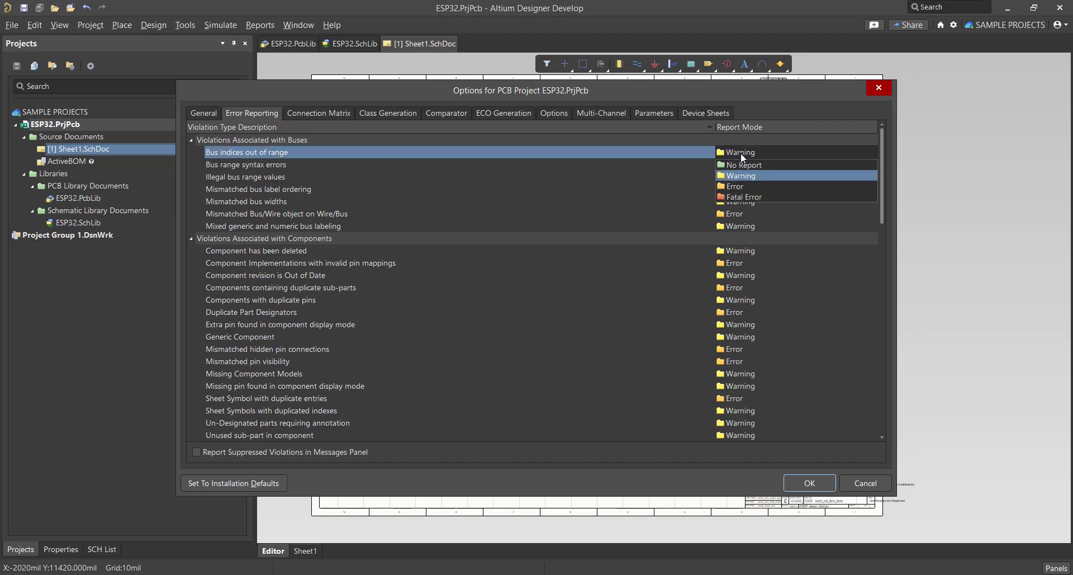
left_click(678, 182)
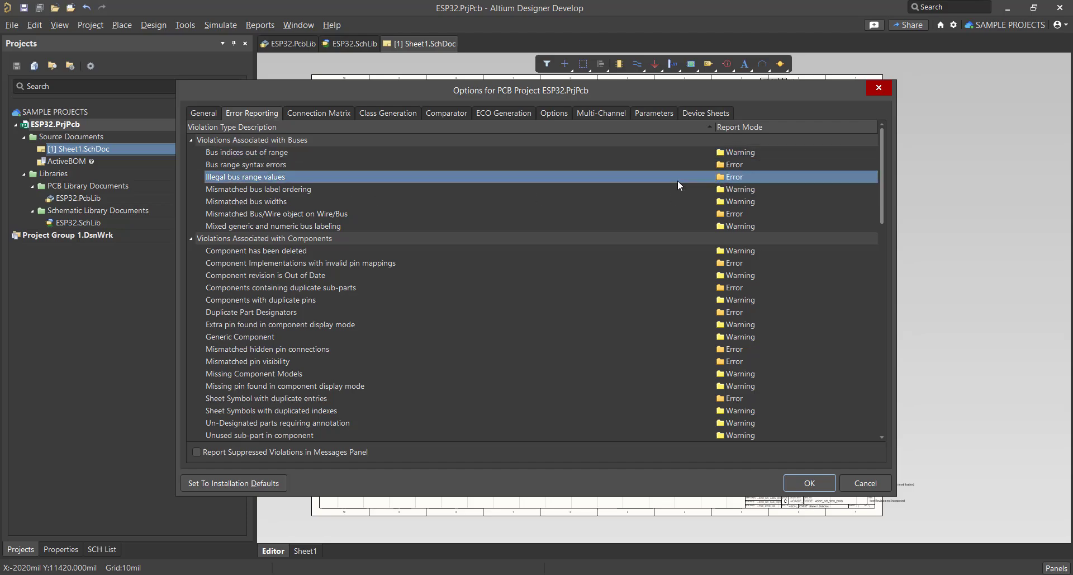
left_click(736, 149)
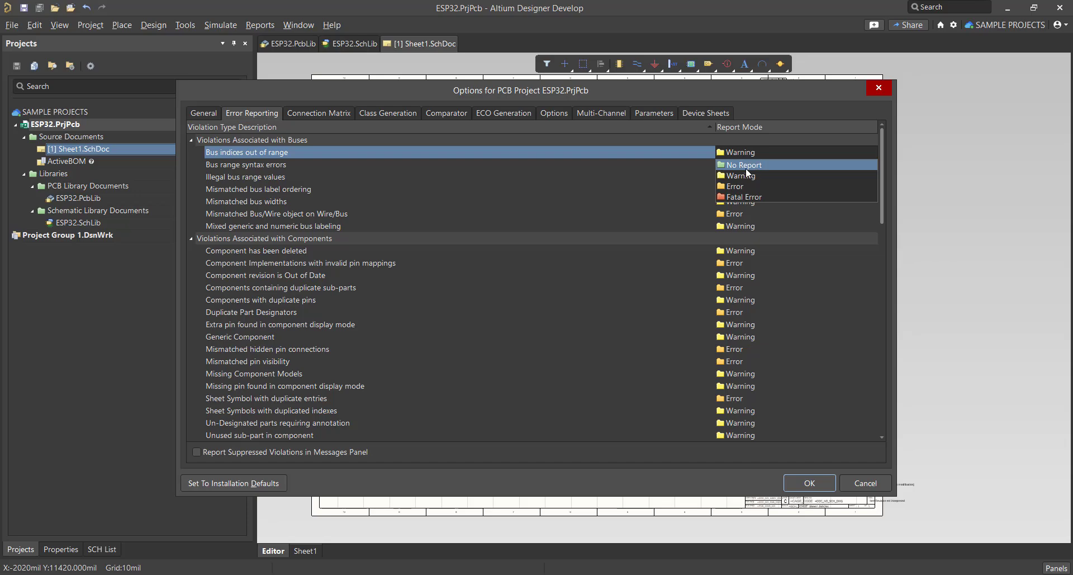
left_click(663, 190)
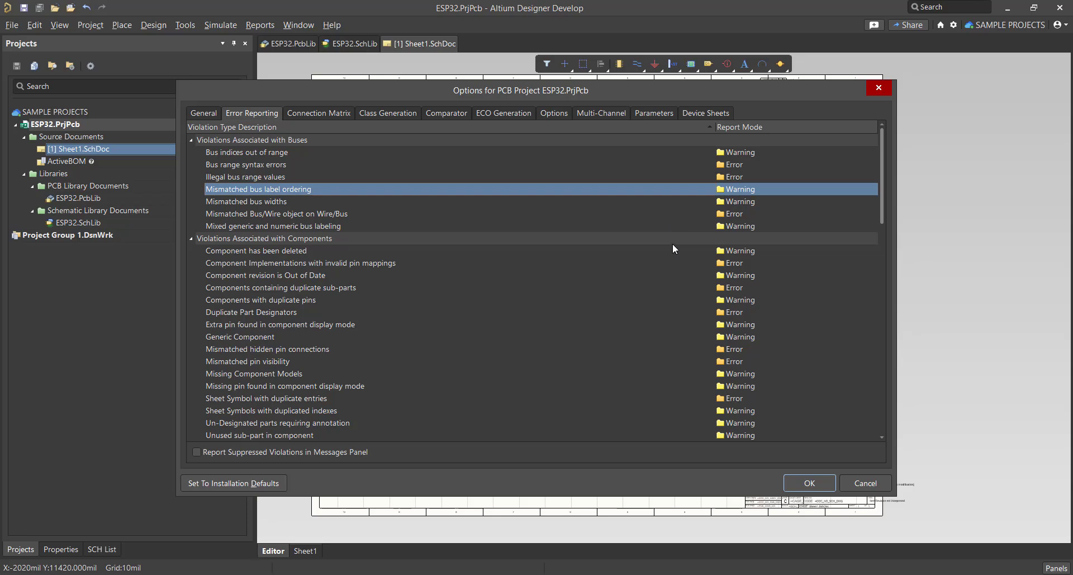
Examine the violation types and report modes for components, documents, harnesses and nets.
scroll(673, 244, "down", 4)
scroll(680, 243, "down", 2)
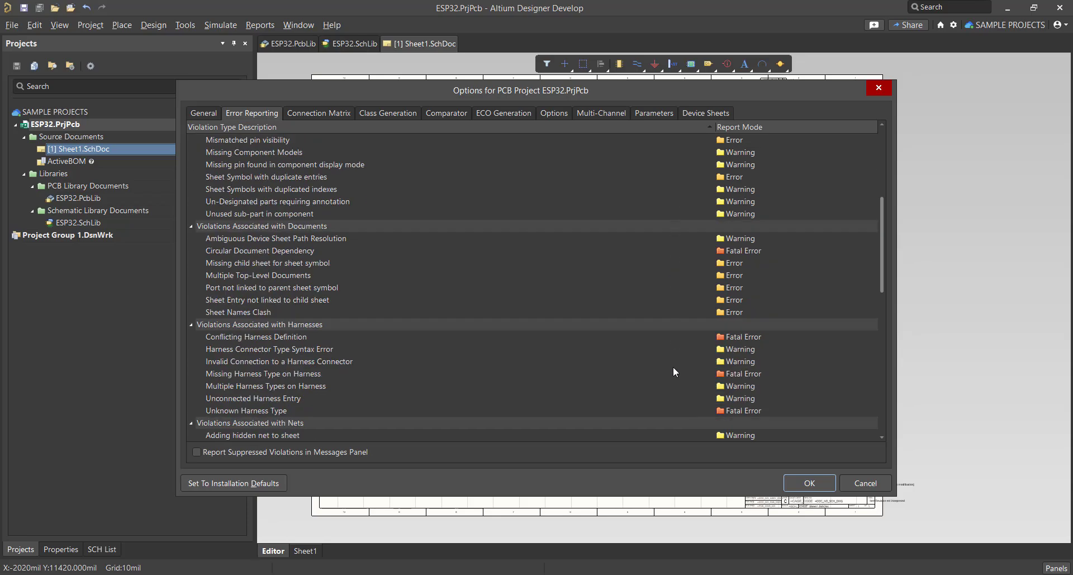
scroll(677, 347, "down", 3)
scroll(679, 350, "down", 2)
scroll(678, 362, "up", 2)
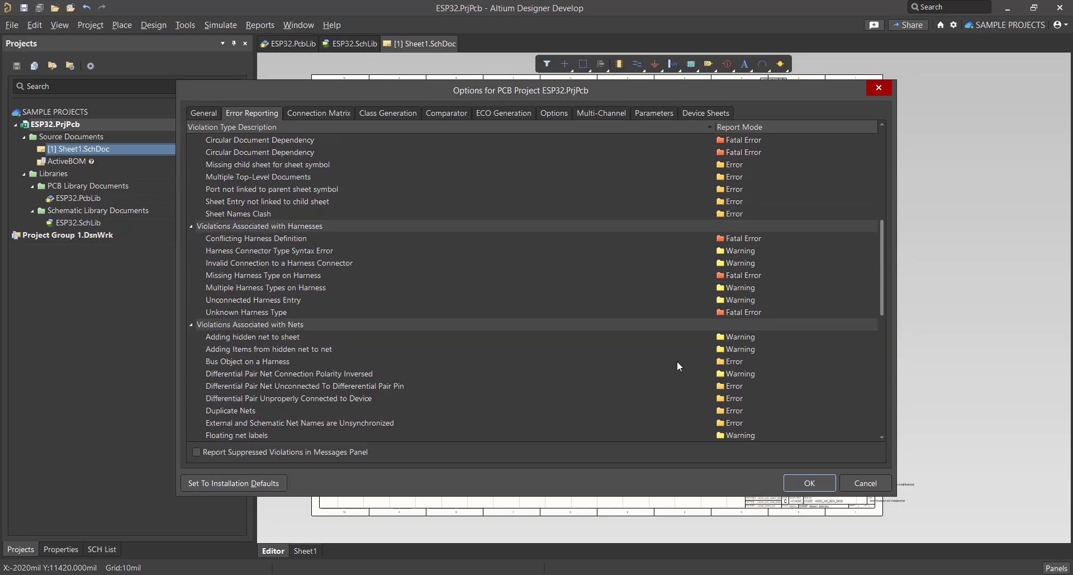
scroll(673, 350, "up", 8)
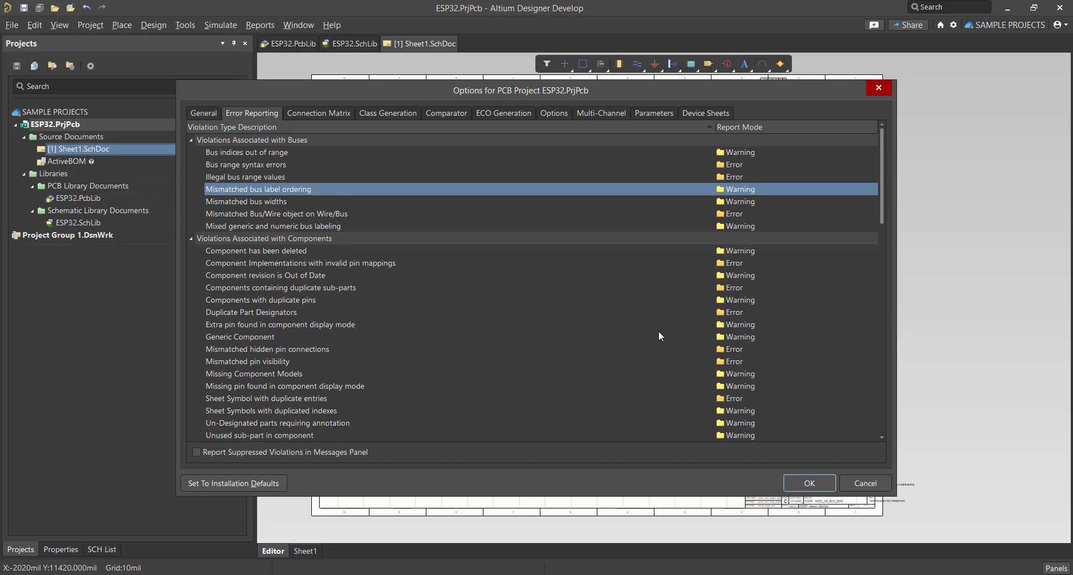
scroll(660, 331, "down", 10)
scroll(664, 339, "down", 4)
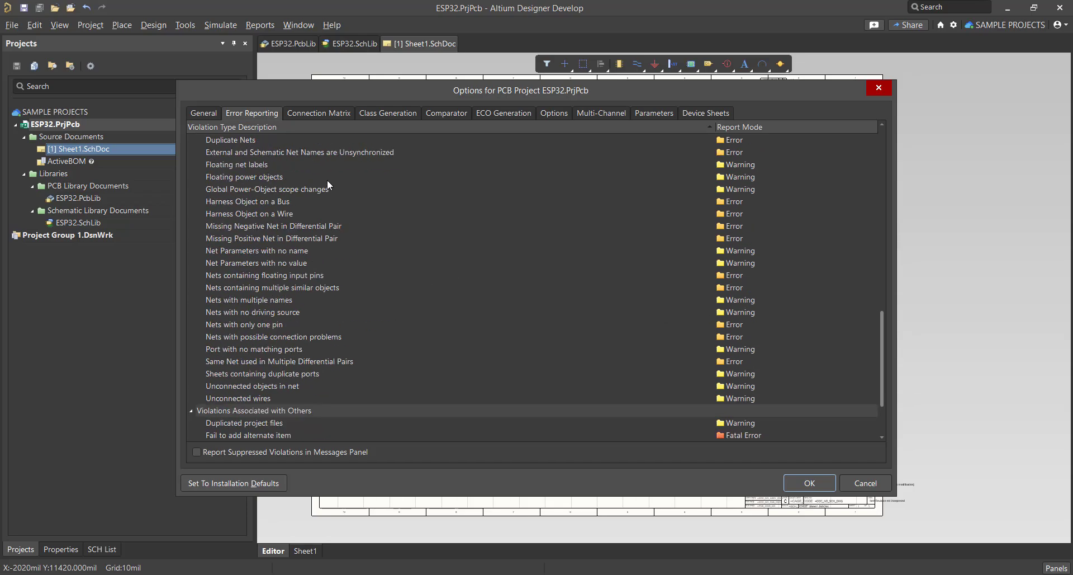
Review the Connection Matrix rules for pins, ports and sheet entries, comparing with Error Reporting, and accept the project options.
left_click(301, 115)
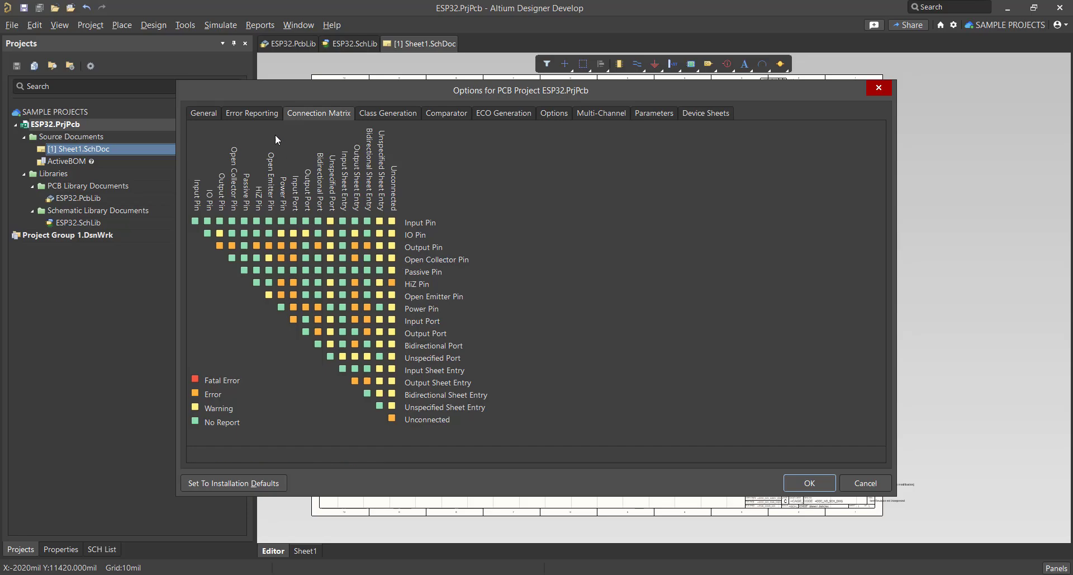
left_click(251, 113)
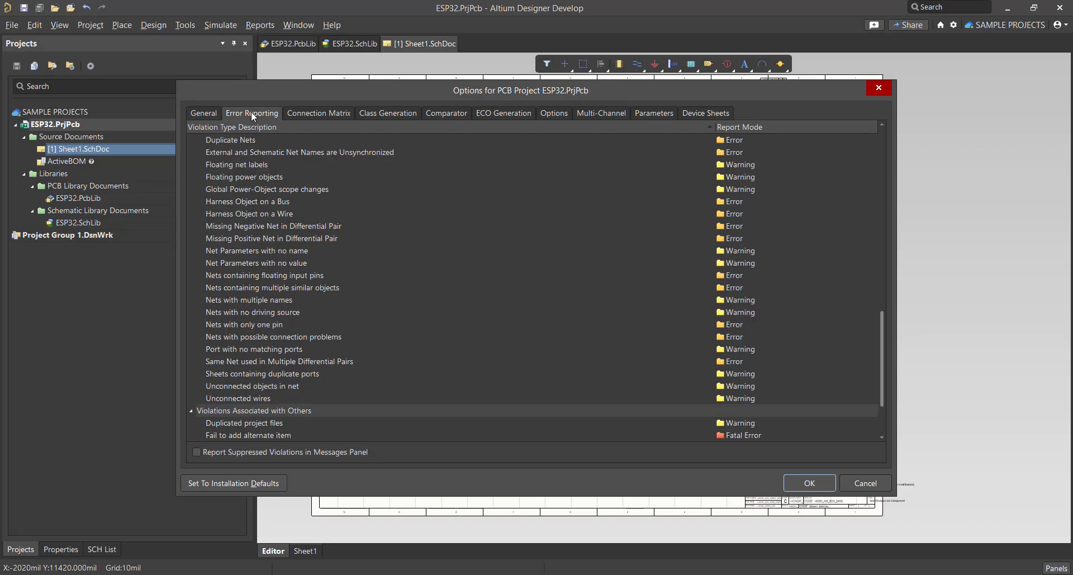
left_click(291, 118)
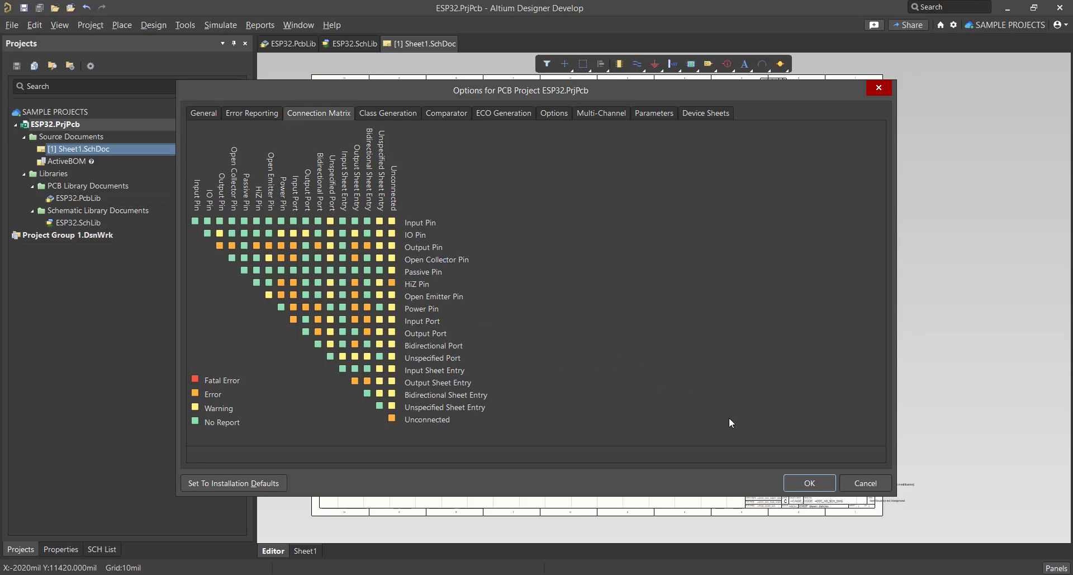
left_click(809, 482)
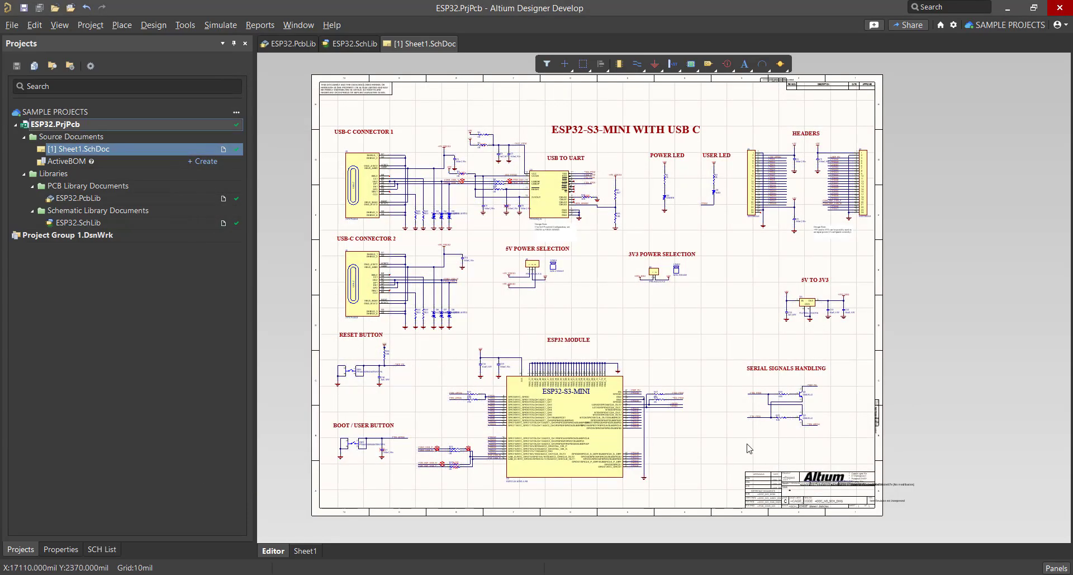
Validate the PCB project ESP32.PrjPcb and widen the message list to read the reported violations.
right_click_drag(636, 356, 659, 370)
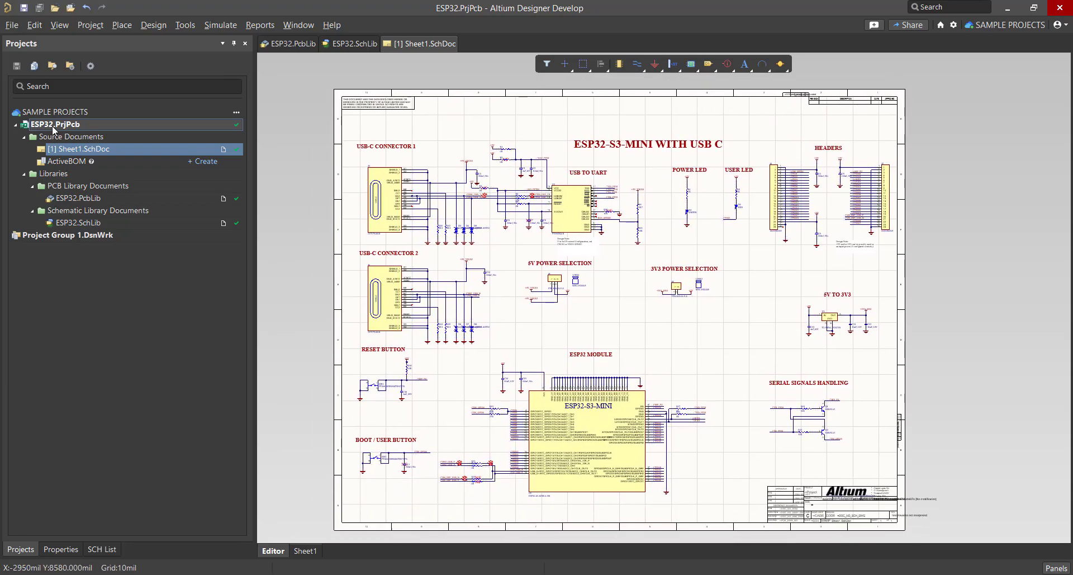
right_click(103, 128)
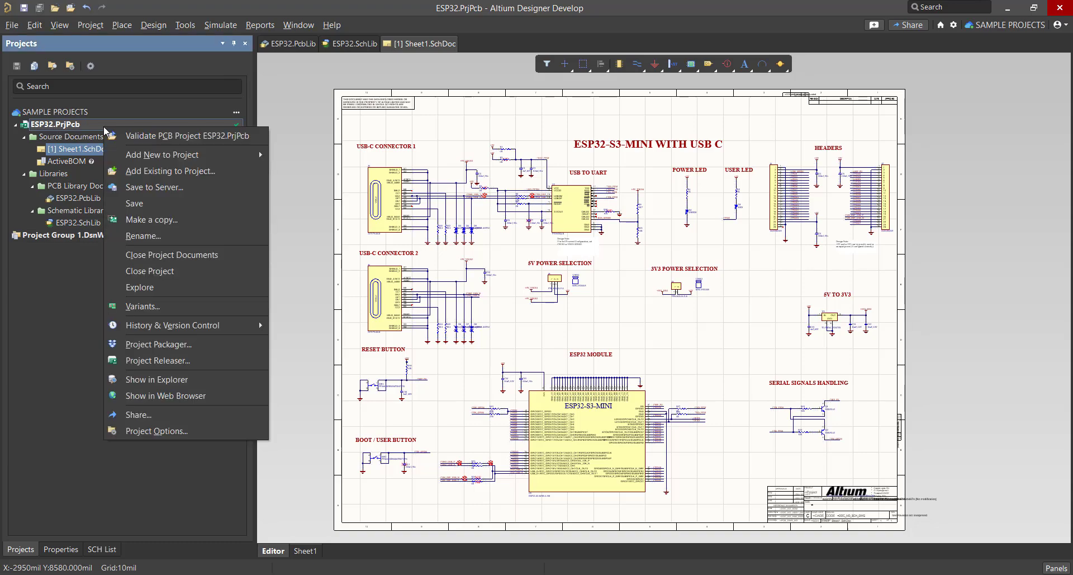
left_click(135, 136)
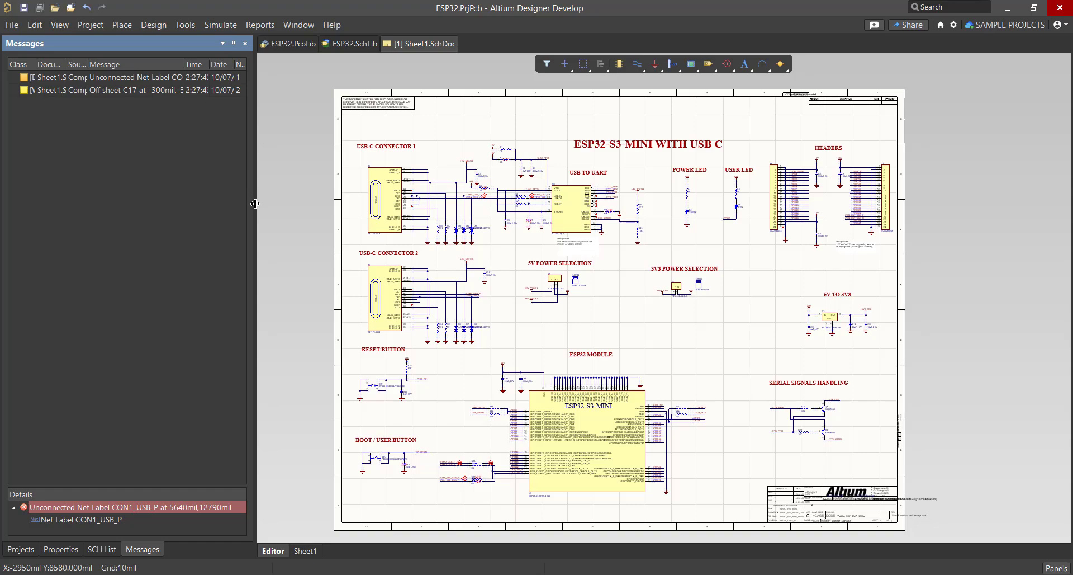
left_click_drag(253, 200, 325, 220)
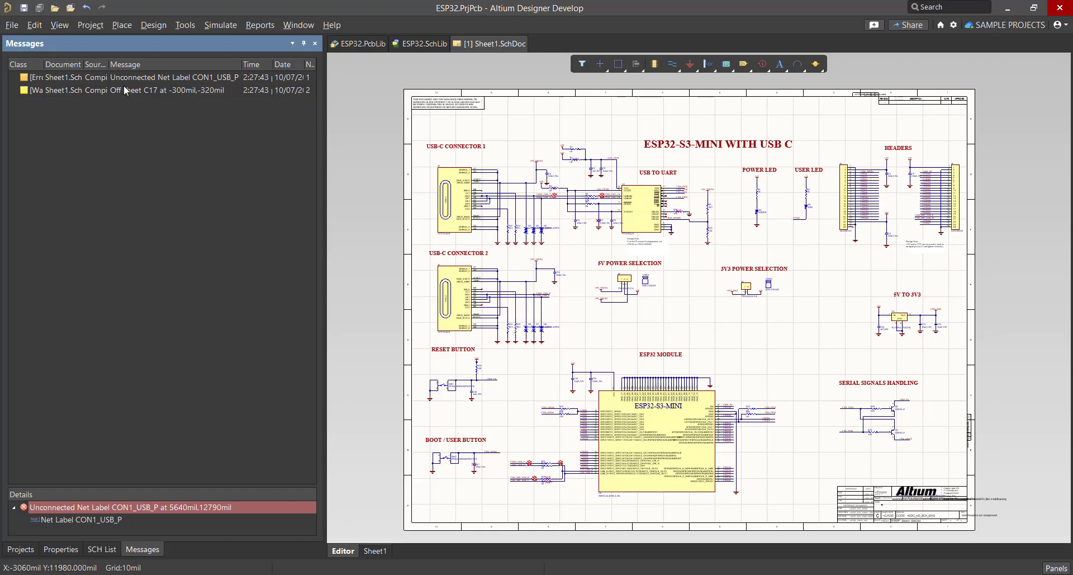
Locate the reported unconnected net label CON1_USB_P on the schematic and move it onto the wire just beneath it.
double_click(160, 80)
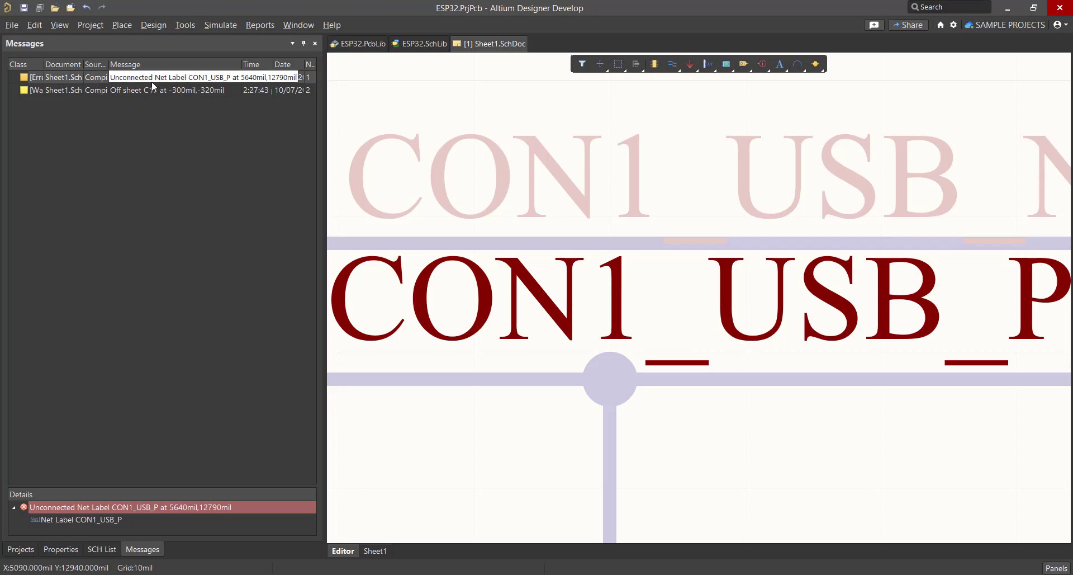
scroll(530, 226, "down", 3, "ctrl")
right_click_drag(452, 252, 503, 275)
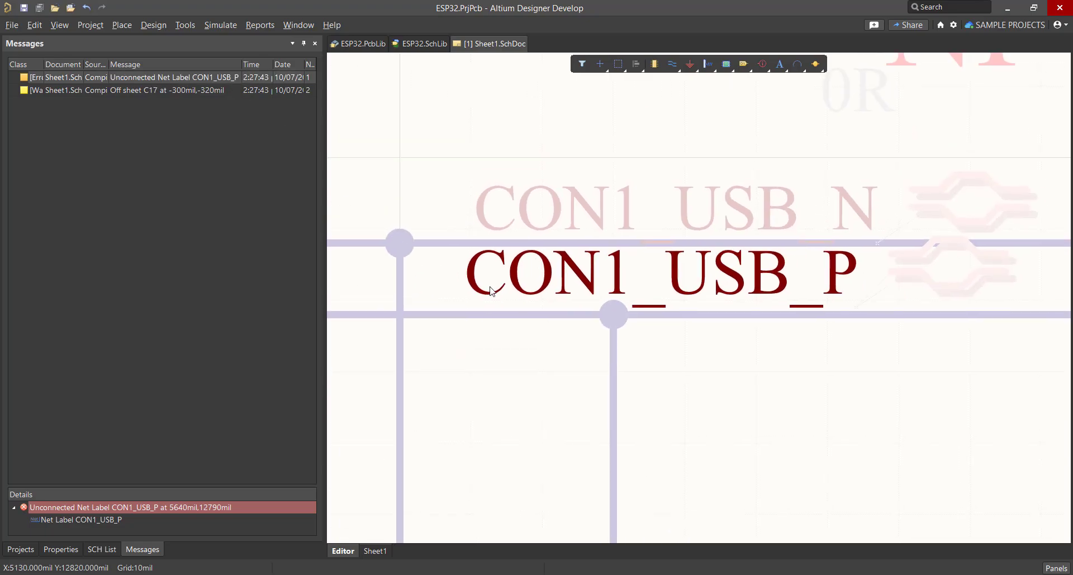
right_click_drag(482, 320, 476, 338)
left_click(495, 310)
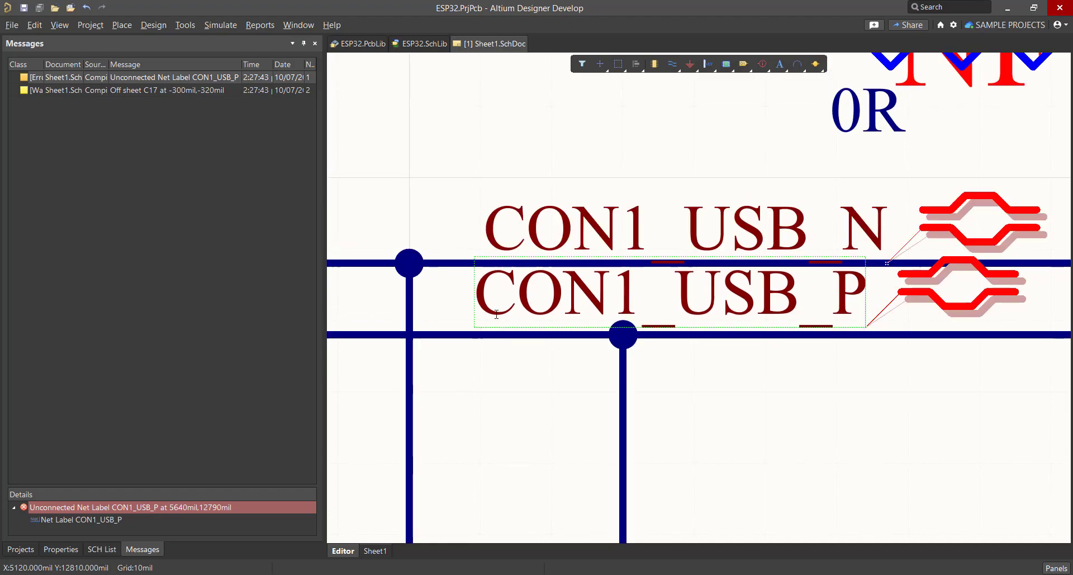
left_click_drag(495, 311, 873, 336)
scroll(873, 335, "up", 3, "ctrl")
scroll(873, 335, "up", 2, "ctrl")
scroll(874, 335, "down", 3, "ctrl")
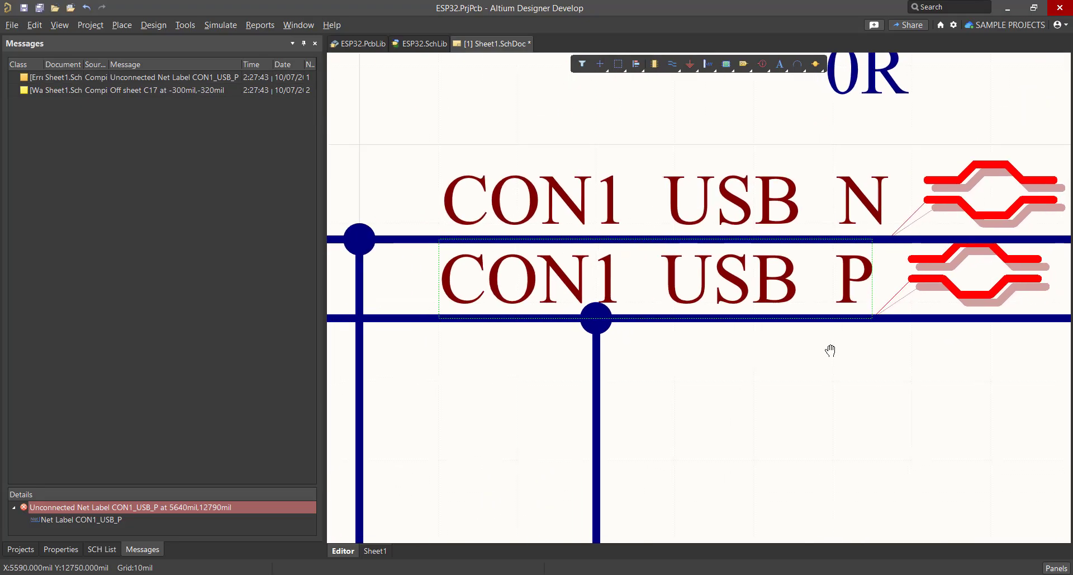
right_click_drag(831, 351, 838, 345)
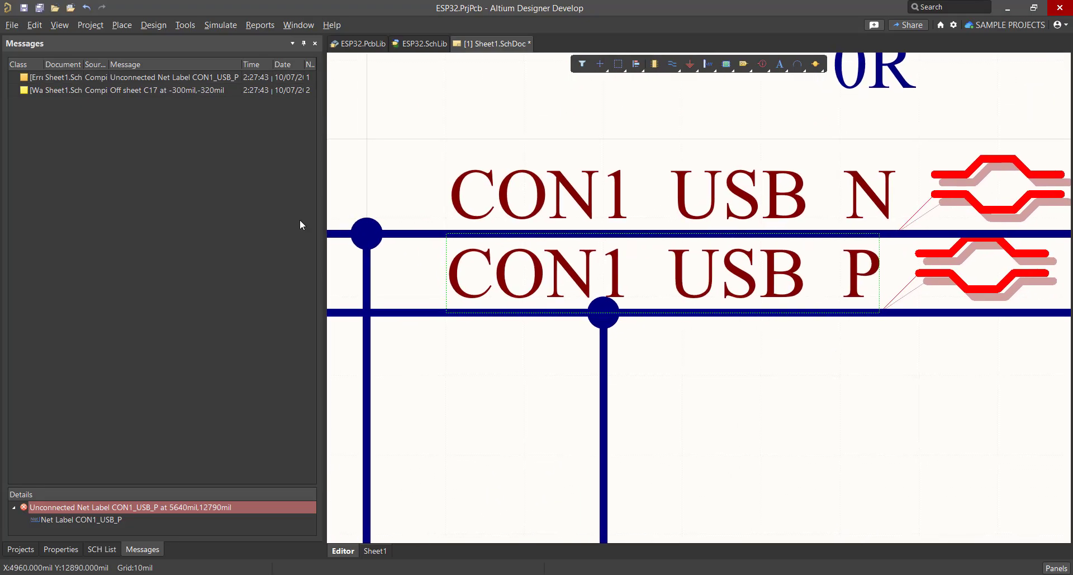
Locate capacitor C17 from its off-sheet warning and inspect its placement in the boot/user button circuit.
double_click(145, 93)
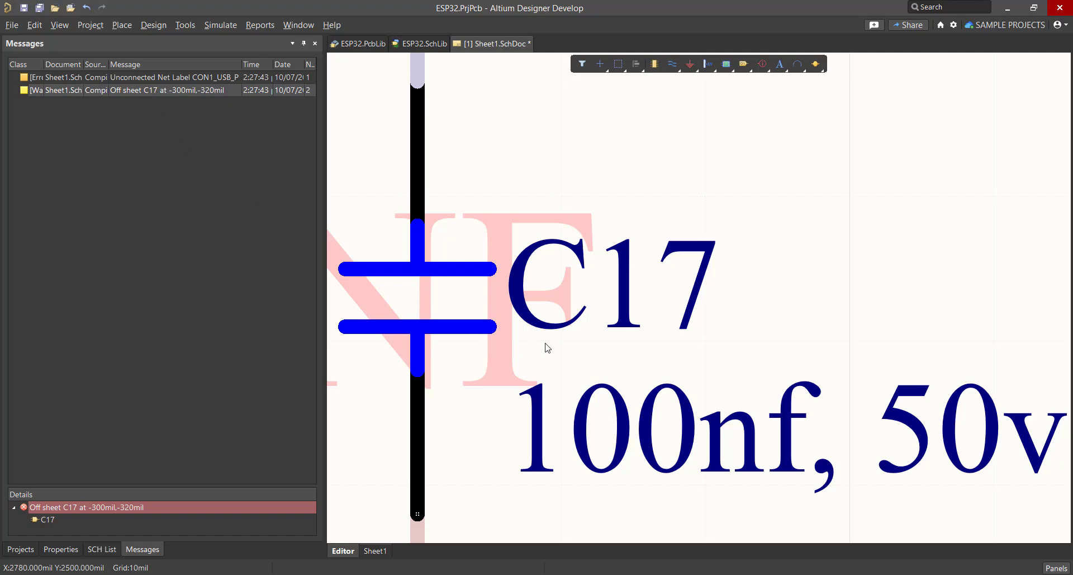
right_click_drag(557, 334, 588, 312)
scroll(590, 310, "down", 1, "ctrl")
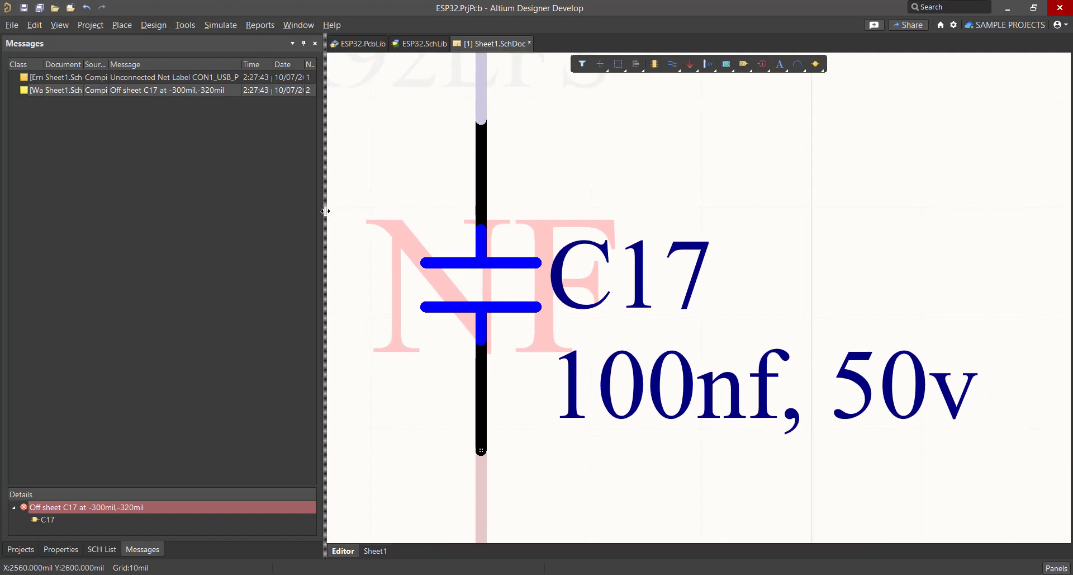
left_click_drag(323, 211, 418, 215)
scroll(591, 274, "down", 3, "ctrl")
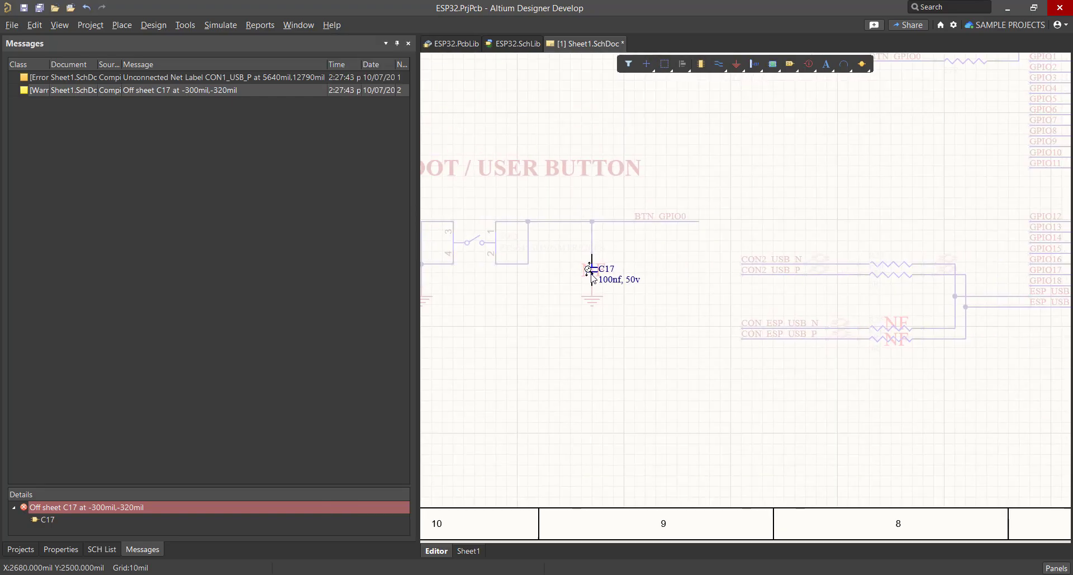
scroll(592, 274, "up", 3, "ctrl")
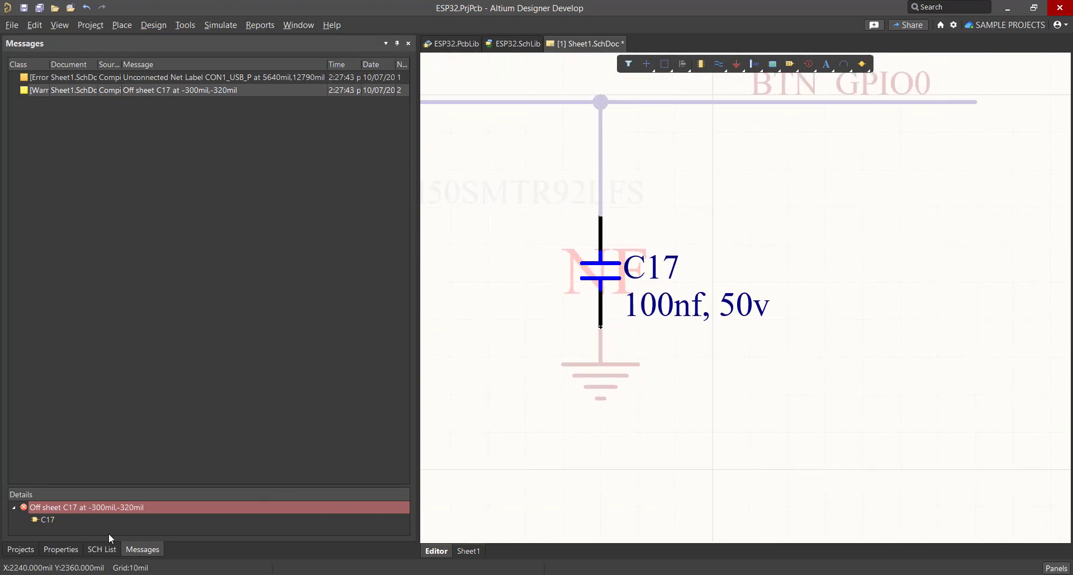
Validate the ESP32.PrjPcb project again and open its updated validation messages.
left_click(17, 549)
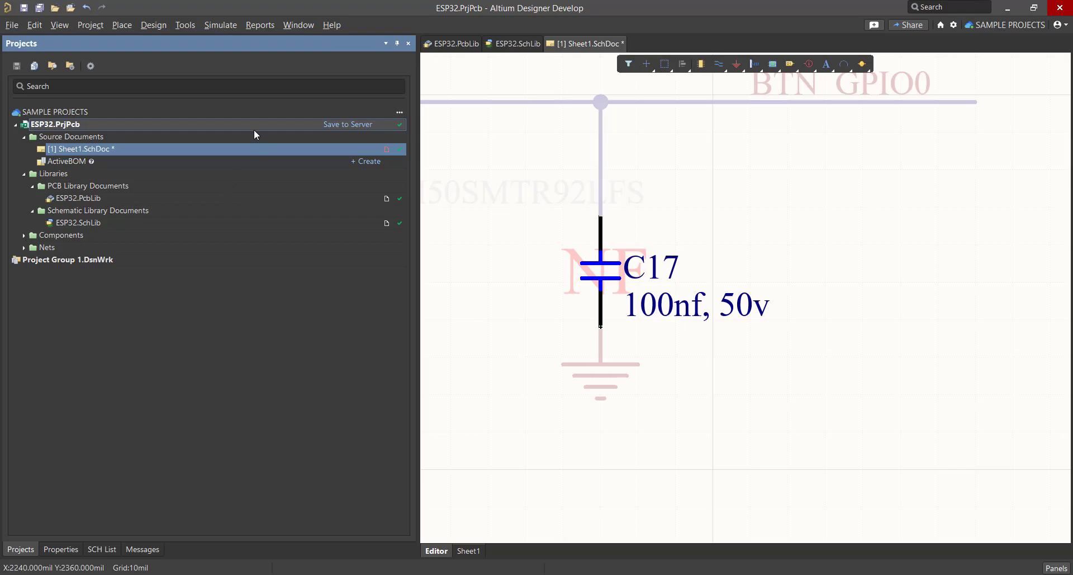
right_click(258, 128)
left_click(285, 142)
left_click(146, 549)
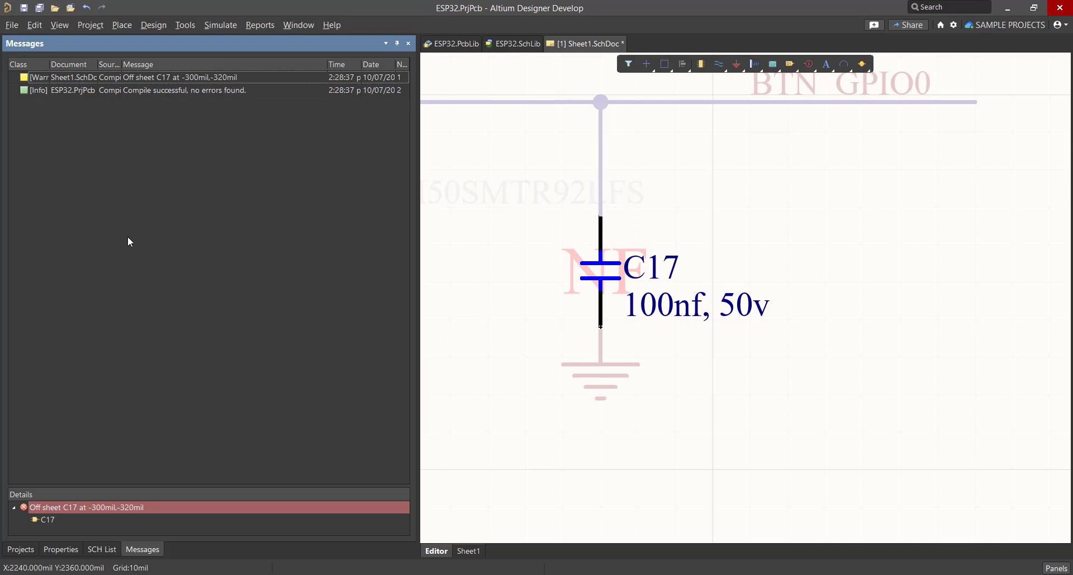
Inspect C17 from the off-sheet warning again and widen the message list to read the compile message in full.
double_click(138, 77)
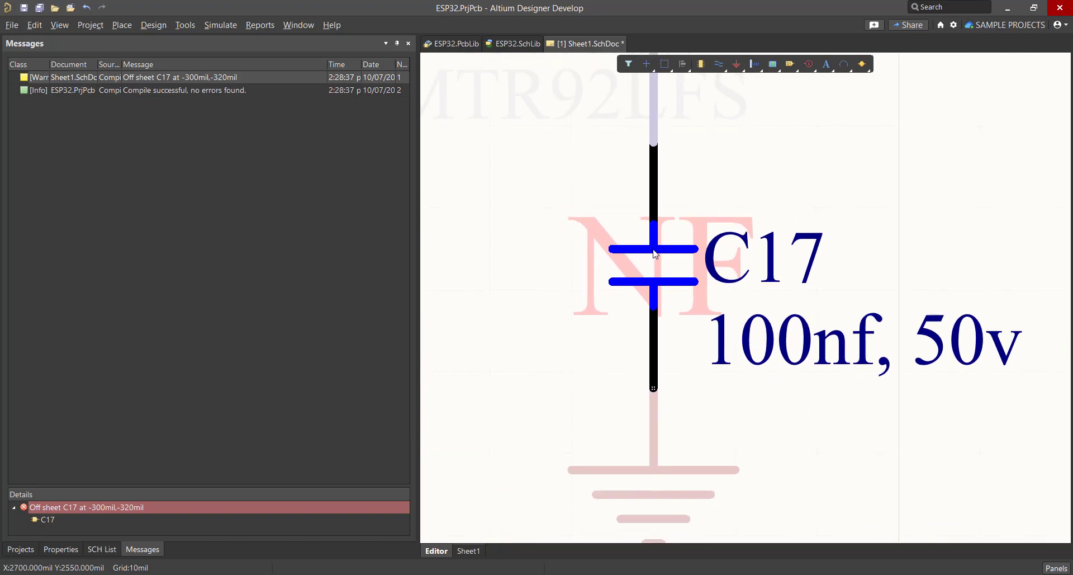
scroll(660, 298, "down", 1, "ctrl")
right_click_drag(661, 298, 630, 301)
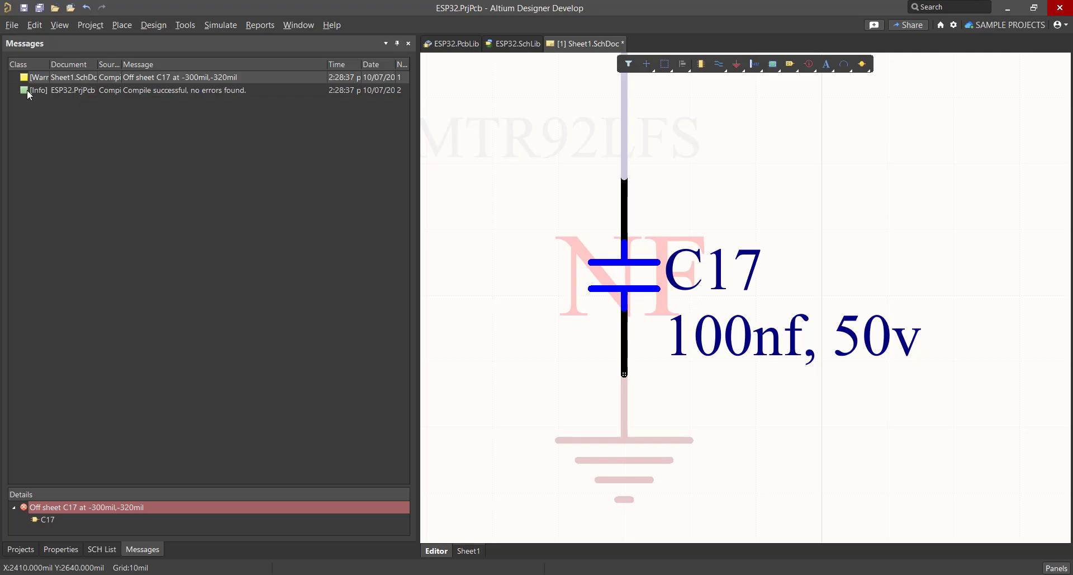
left_click(170, 95)
left_click_drag(417, 160, 559, 160)
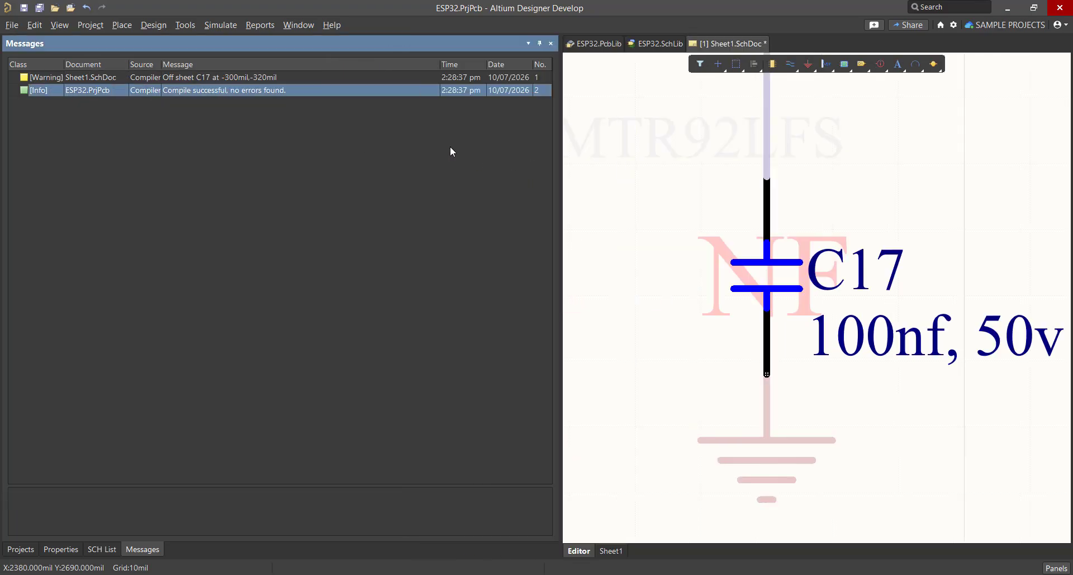